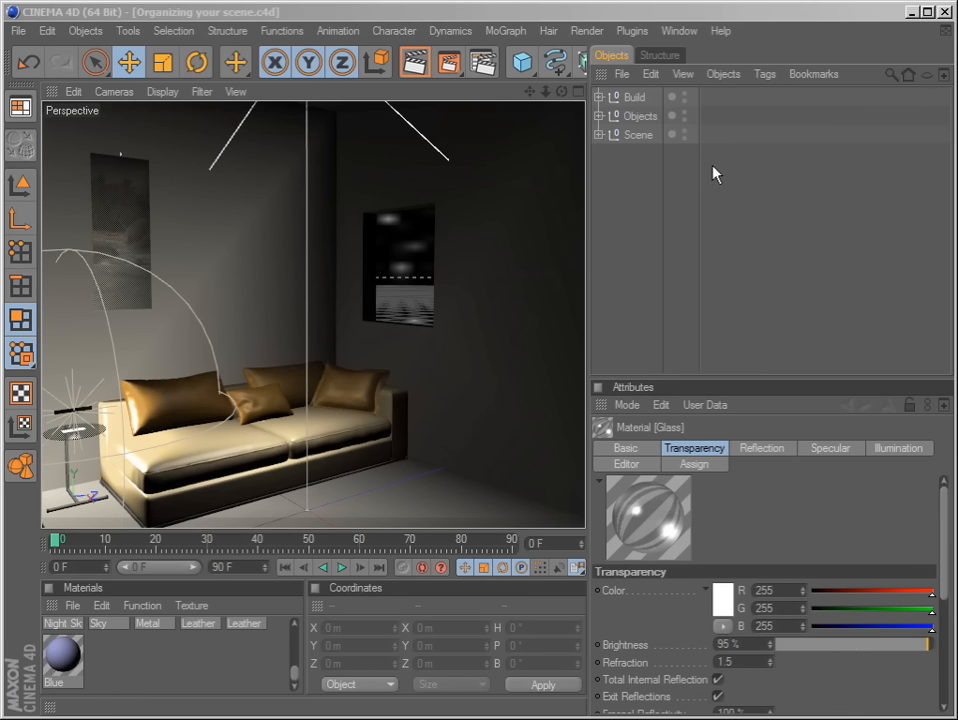
# - Switch to the baño 2.c4d scene and inspect the texture tag of the selected cube inside the regadera group
pyautogui.click(680, 33)
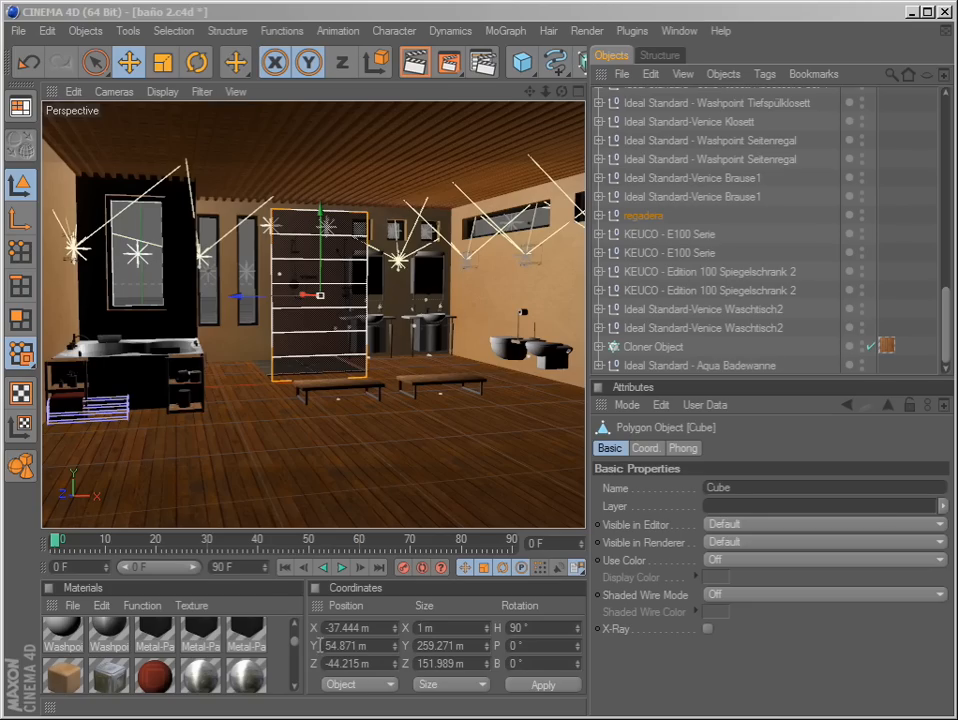
pyautogui.moveTo(295, 632)
pyautogui.mouseDown()
pyautogui.moveTo(298, 672)
pyautogui.moveTo(296, 640)
pyautogui.mouseUp()
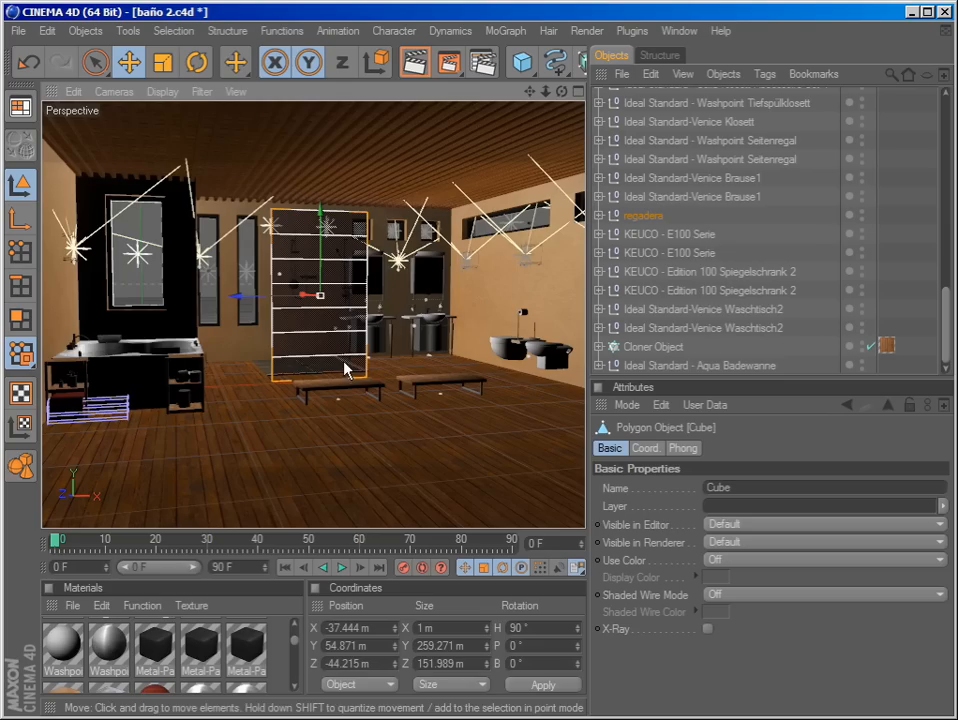
pyautogui.click(600, 216)
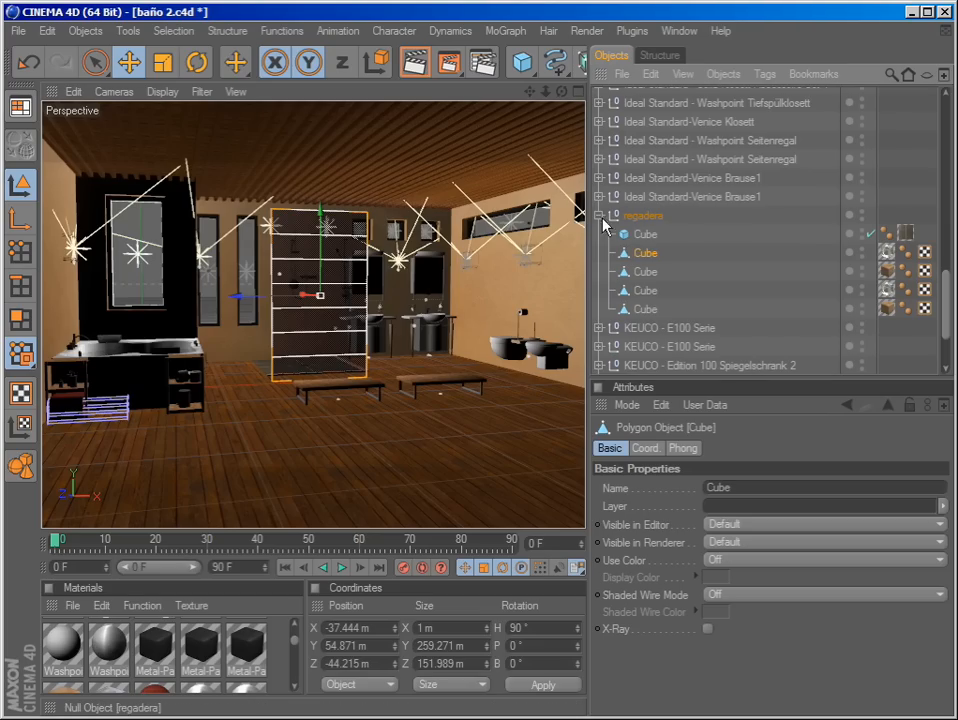
pyautogui.click(884, 256)
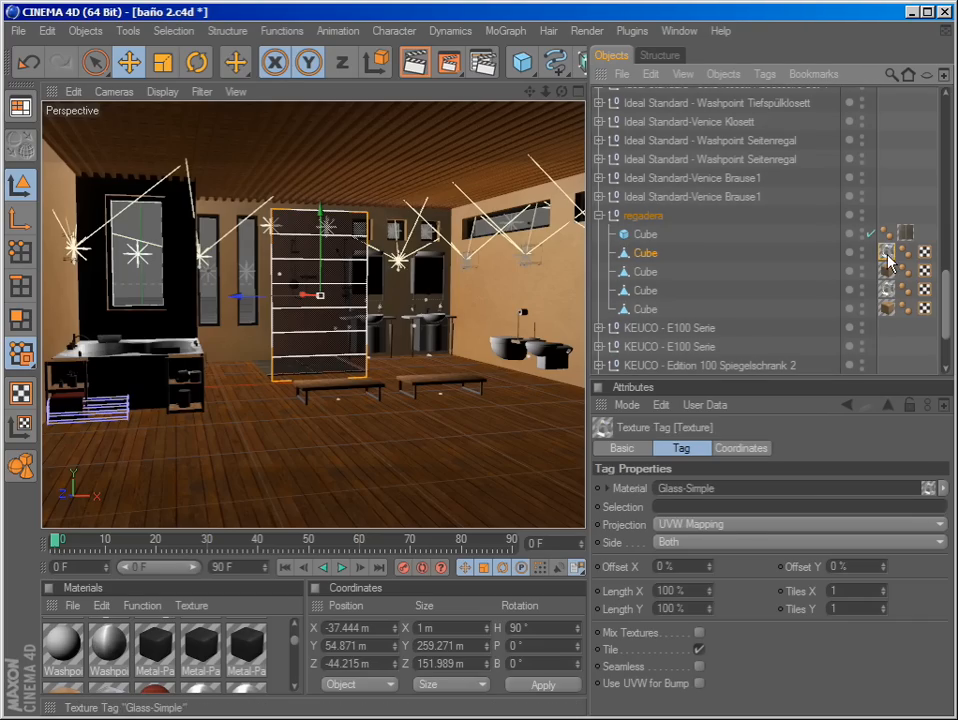
pyautogui.click(628, 448)
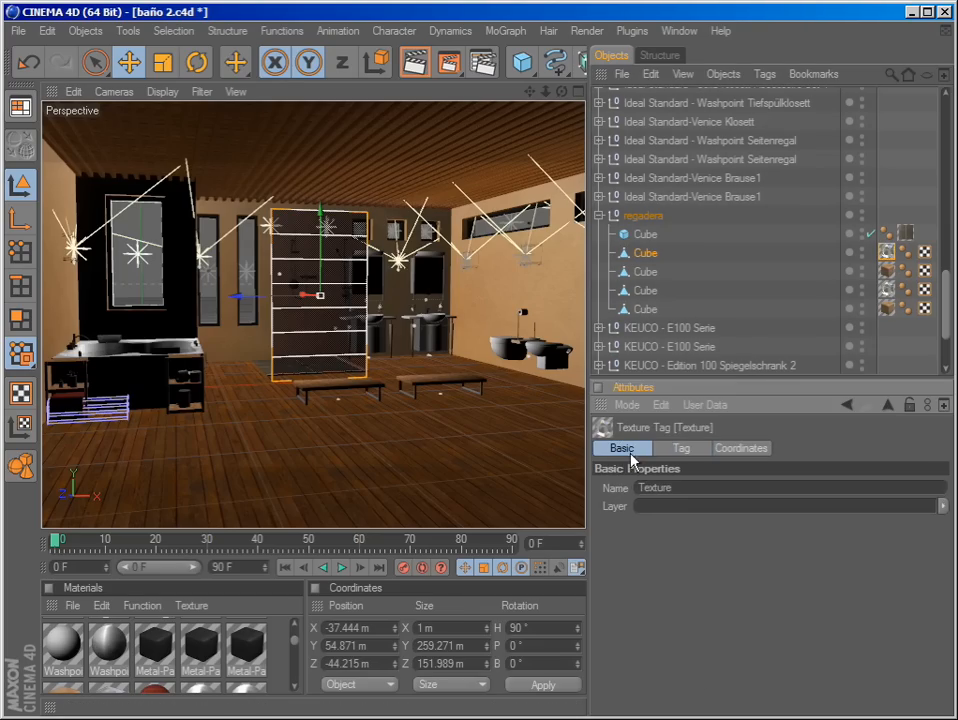
pyautogui.click(689, 449)
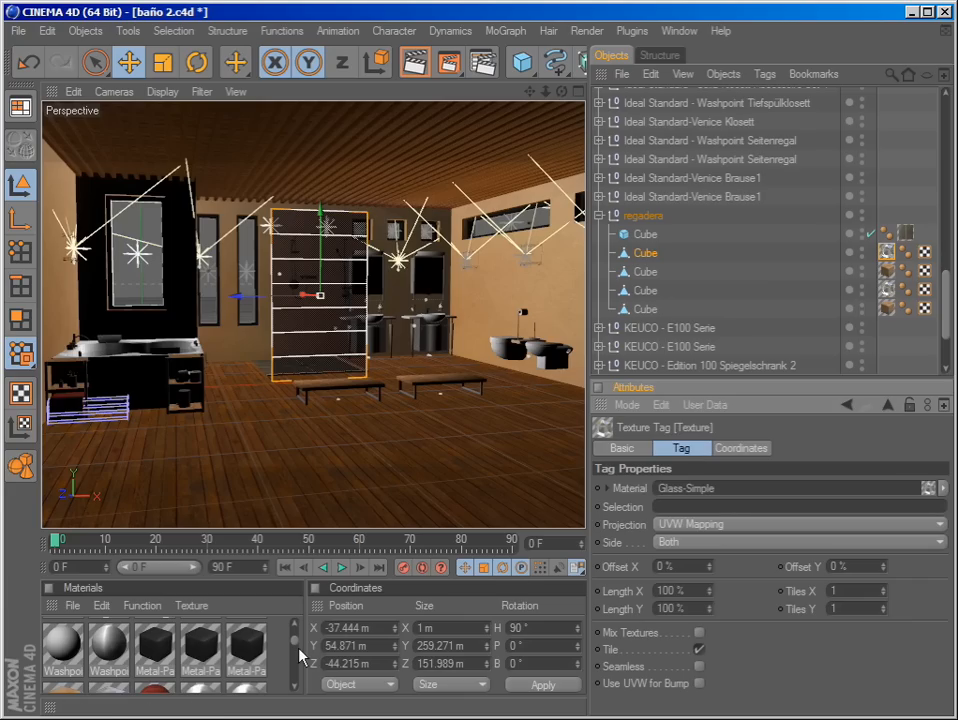
# - Rename the Glass-Simple material as "Shower glass"
pyautogui.moveTo(297, 645); pyautogui.dragTo(296, 688)
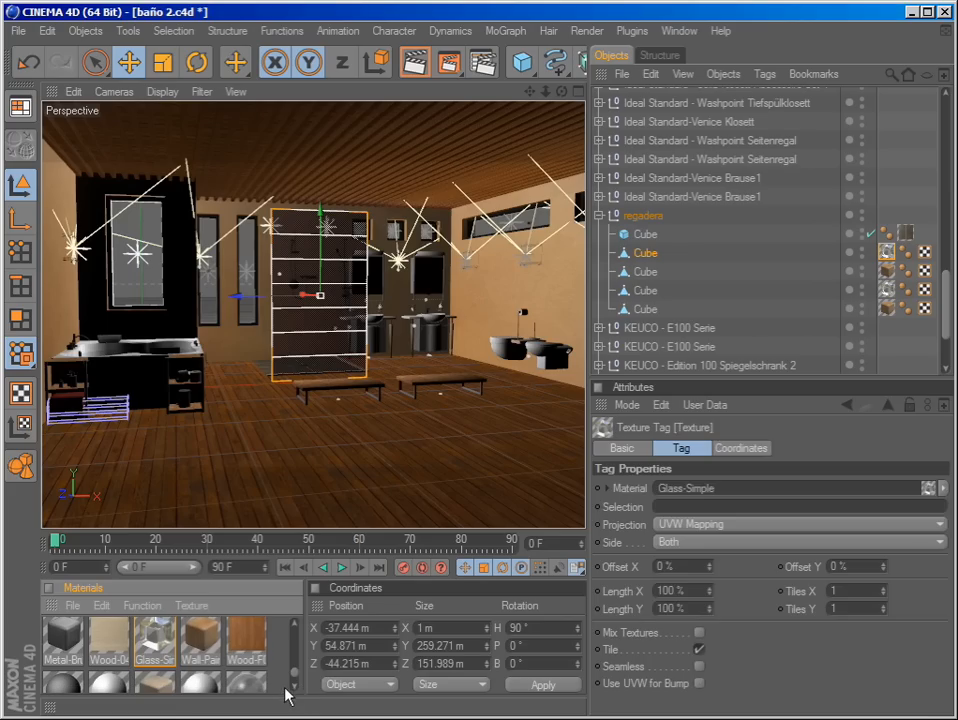
pyautogui.click(160, 640)
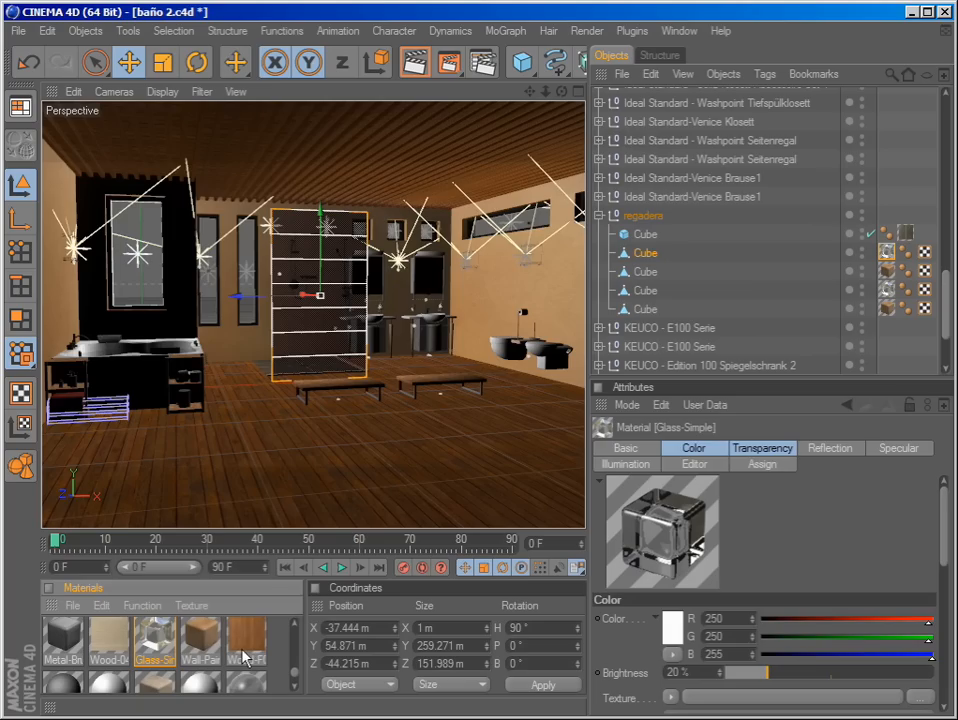
pyautogui.doubleClick(157, 660)
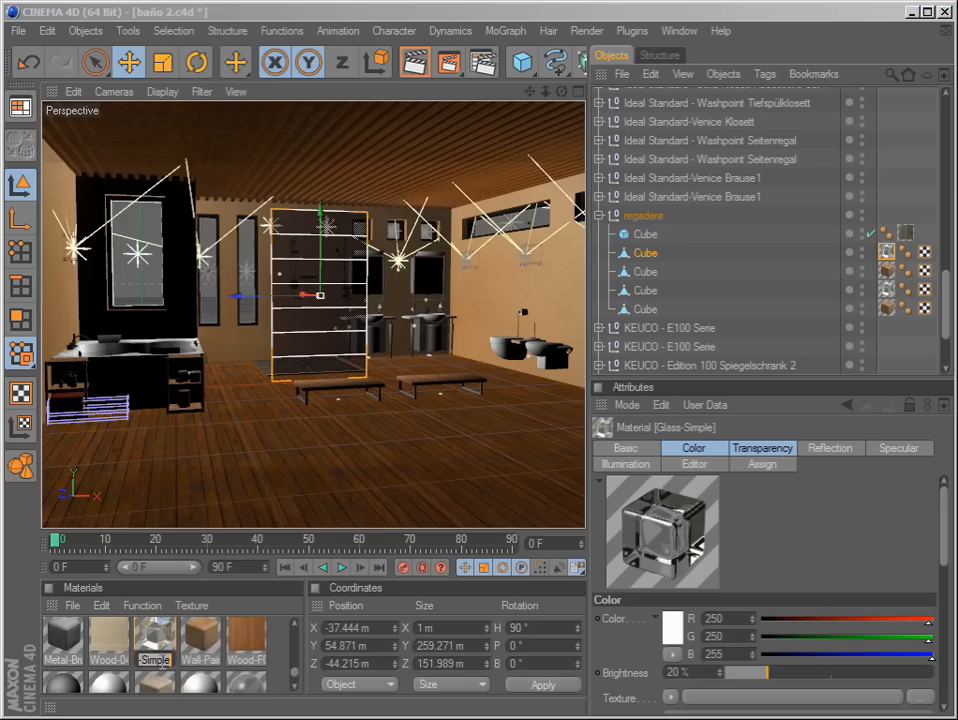
pyautogui.write('shower gla')
pyautogui.write('ss')
pyautogui.press('Return')
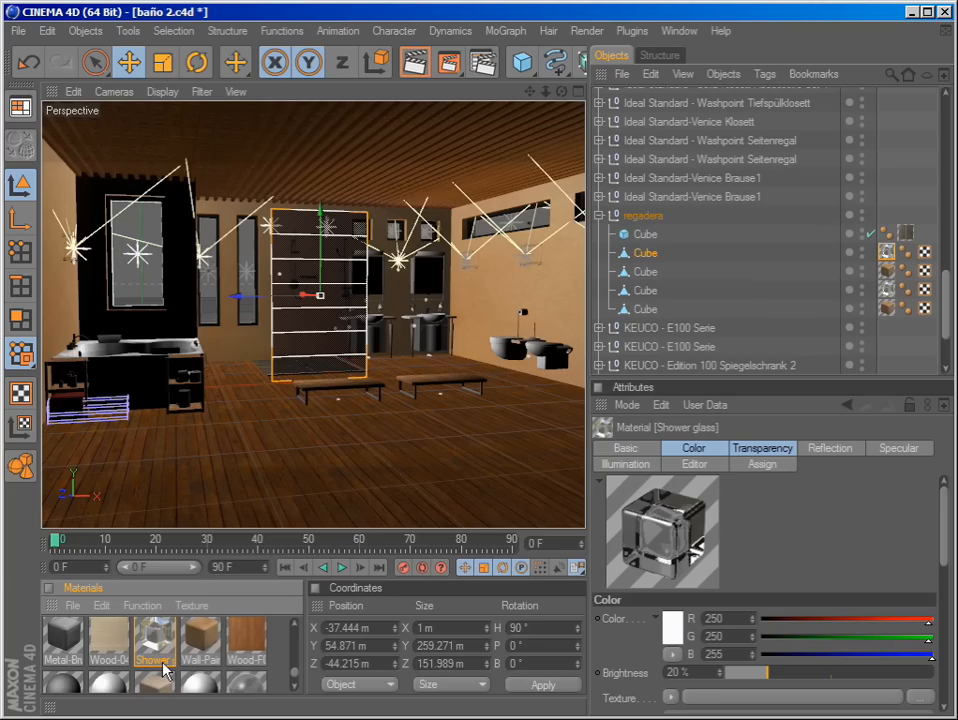
# - Remove the unused materials from the bathroom scene
pyautogui.click(153, 608)
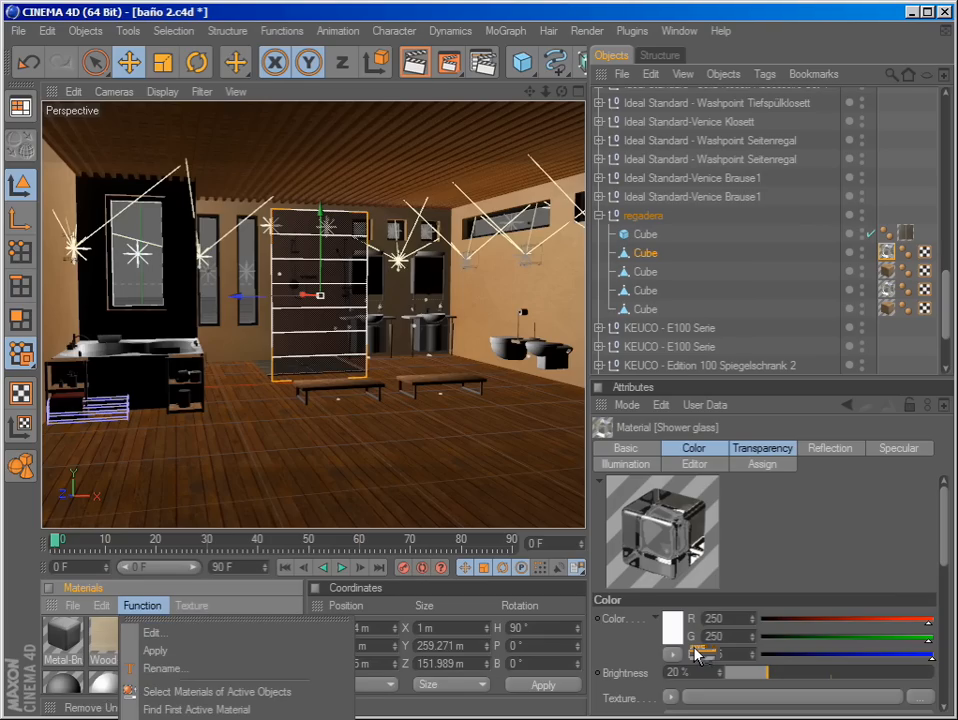
pyautogui.click(156, 608)
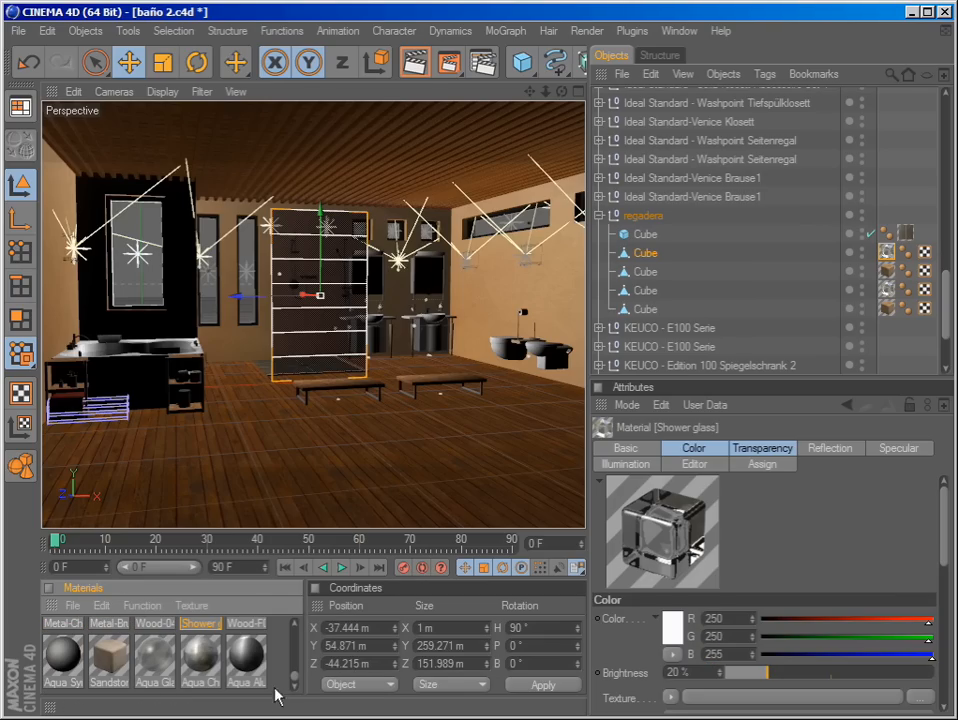
# - Review the scene's material list, examining Celia Wood, Aqua Chrome Metal and the neighbouring Aqua materials
pyautogui.moveTo(295, 679)
pyautogui.mouseDown()
pyautogui.moveTo(295, 643)
pyautogui.moveTo(295, 660)
pyautogui.mouseUp()
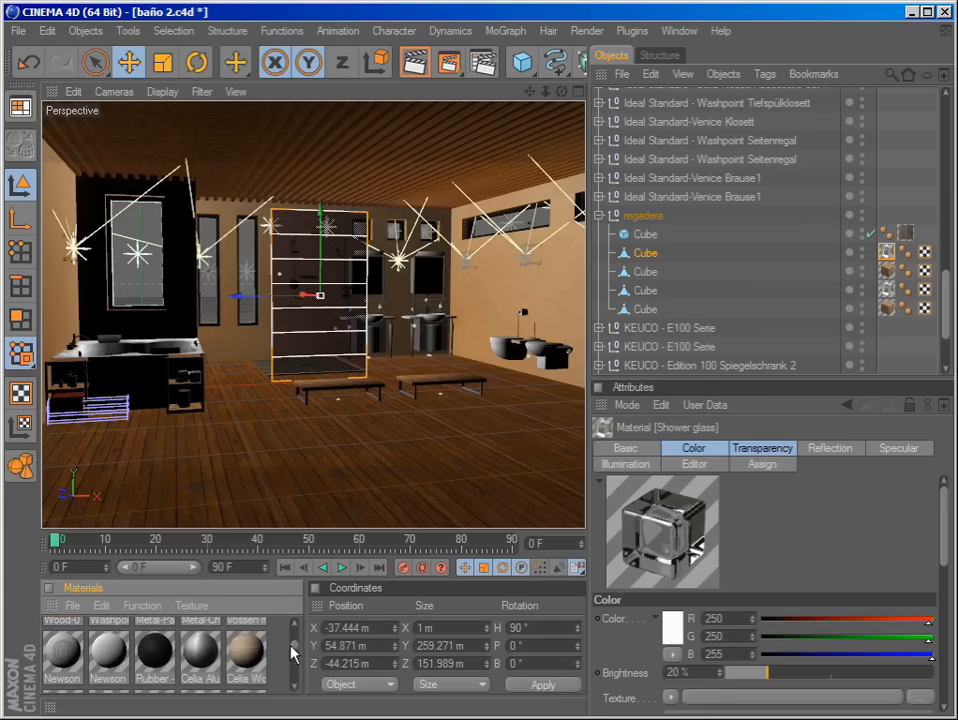
pyautogui.click(250, 660)
pyautogui.scroll(-1, 250, 663)
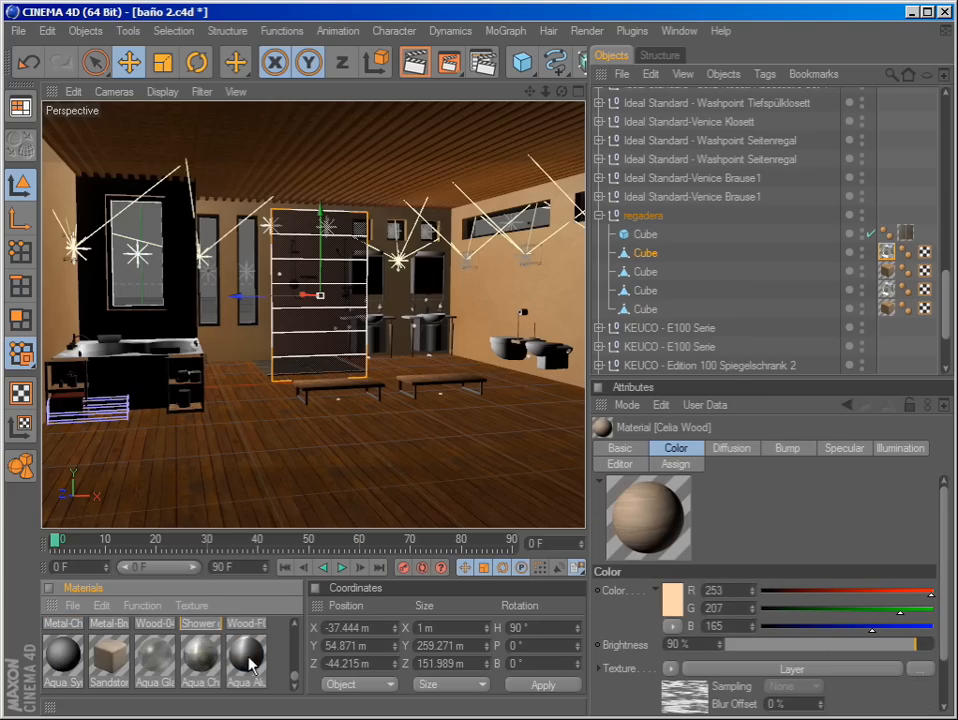
pyautogui.click(240, 660)
pyautogui.click(200, 660)
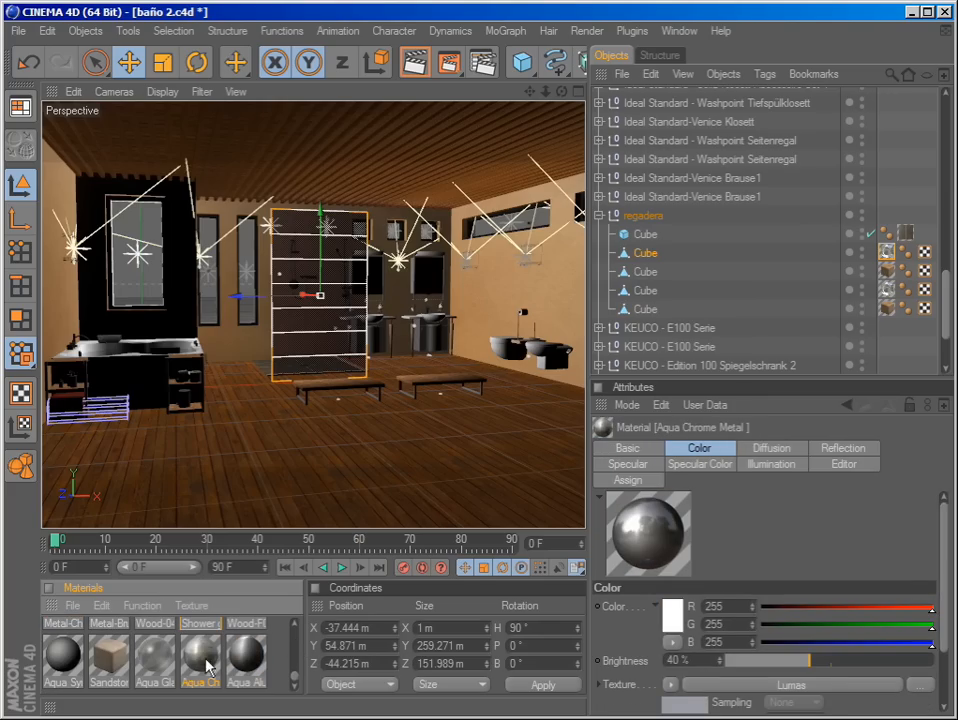
pyautogui.click(154, 665)
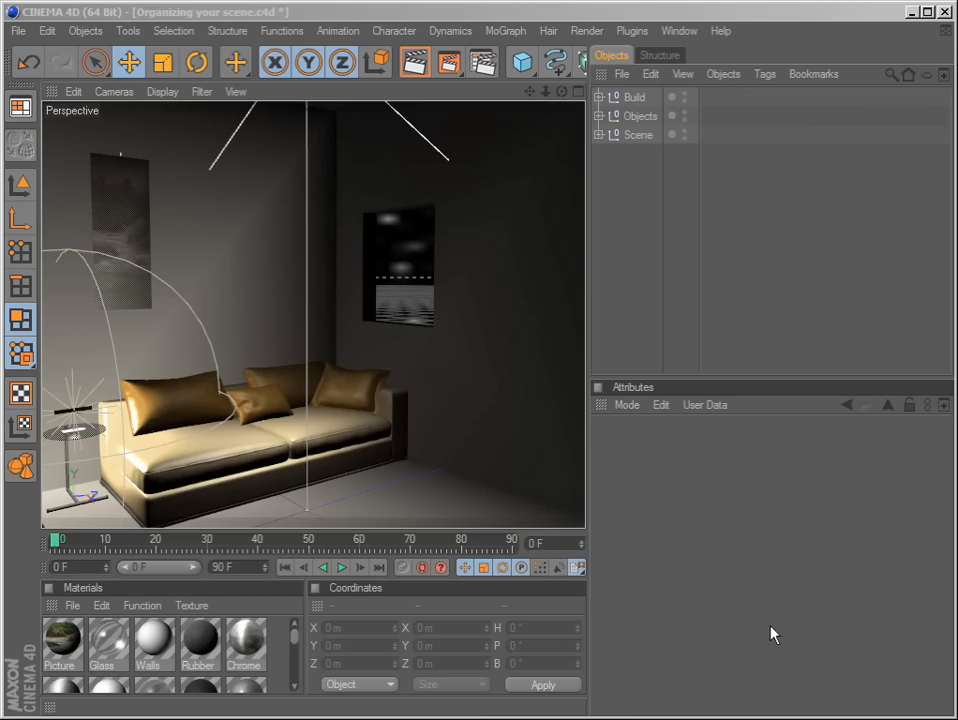
# - In the Organizing your scene.c4d scene, select the Build, Objects and Scene groups in turn to examine what each covers
pyautogui.click(635, 98)
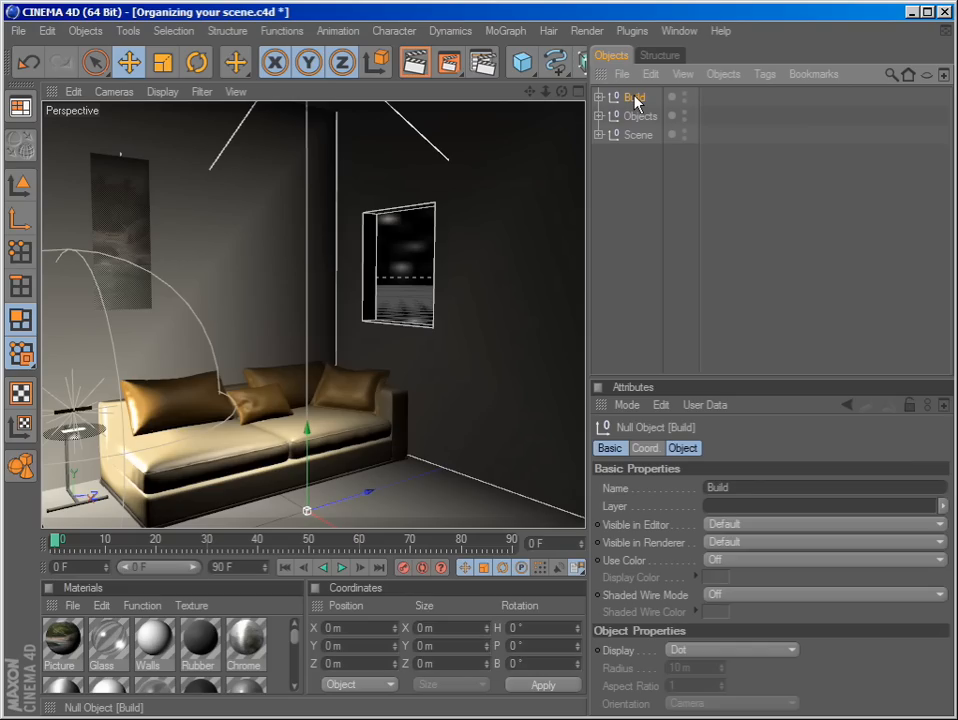
pyautogui.click(637, 118)
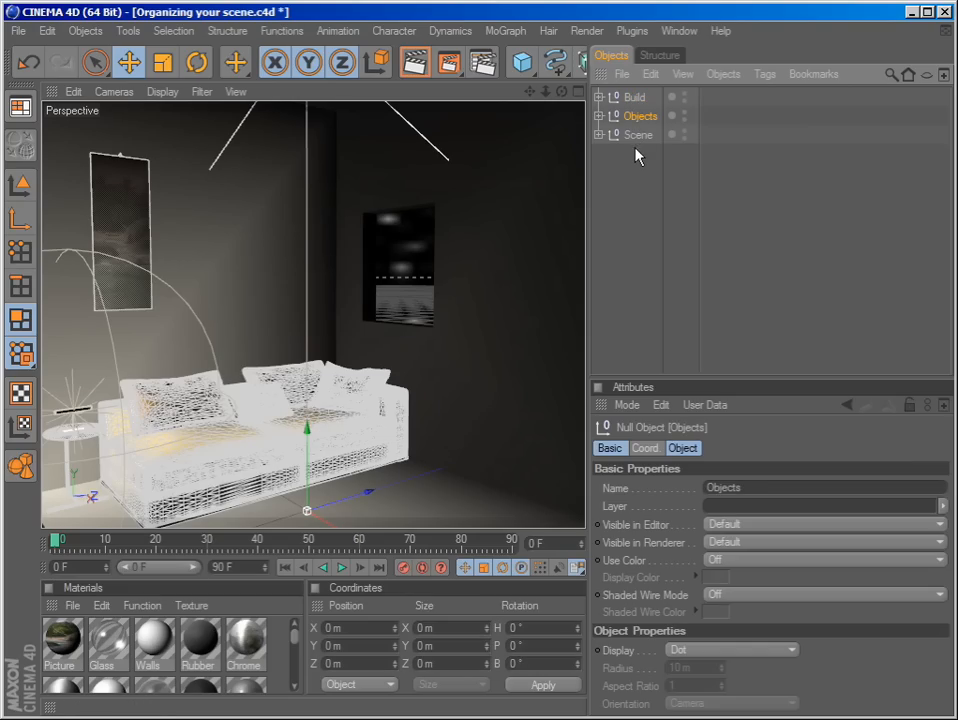
pyautogui.click(620, 140)
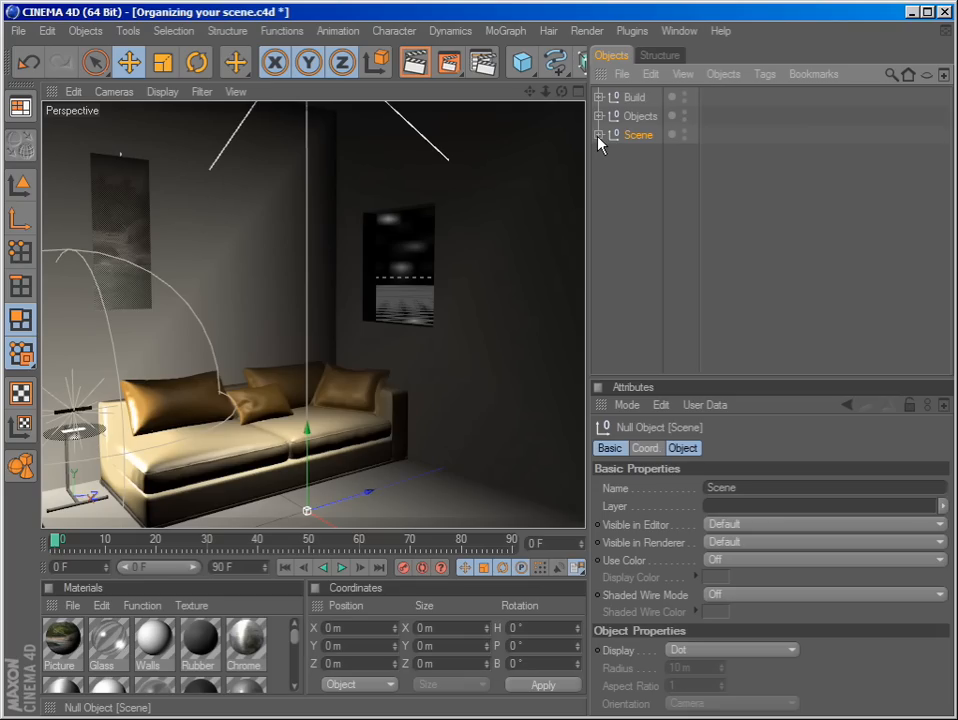
pyautogui.click(630, 96)
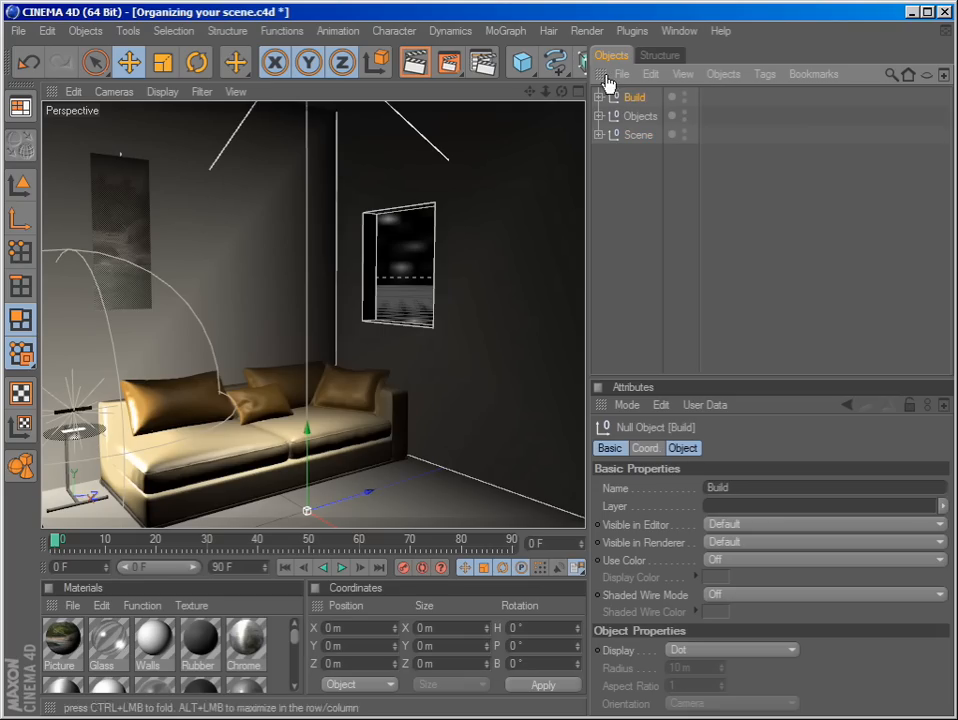
pyautogui.click(599, 94)
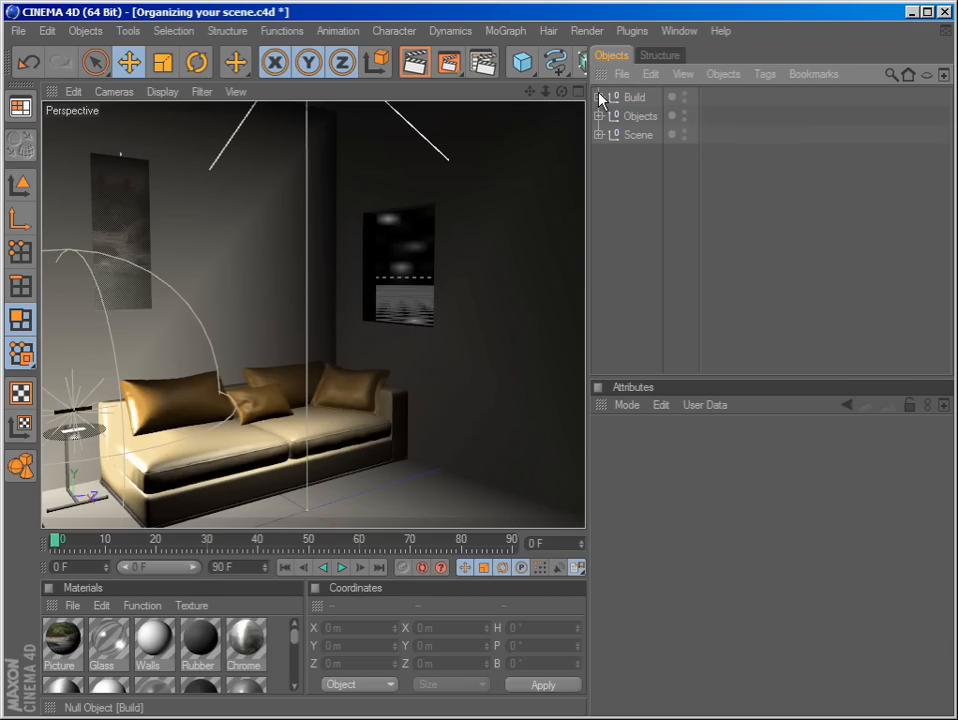
# - Expand the Build group and examine its Ceiling, Floor and Walls objects, down to the contents of the Wall sweep
pyautogui.click(600, 97)
pyautogui.click(636, 118)
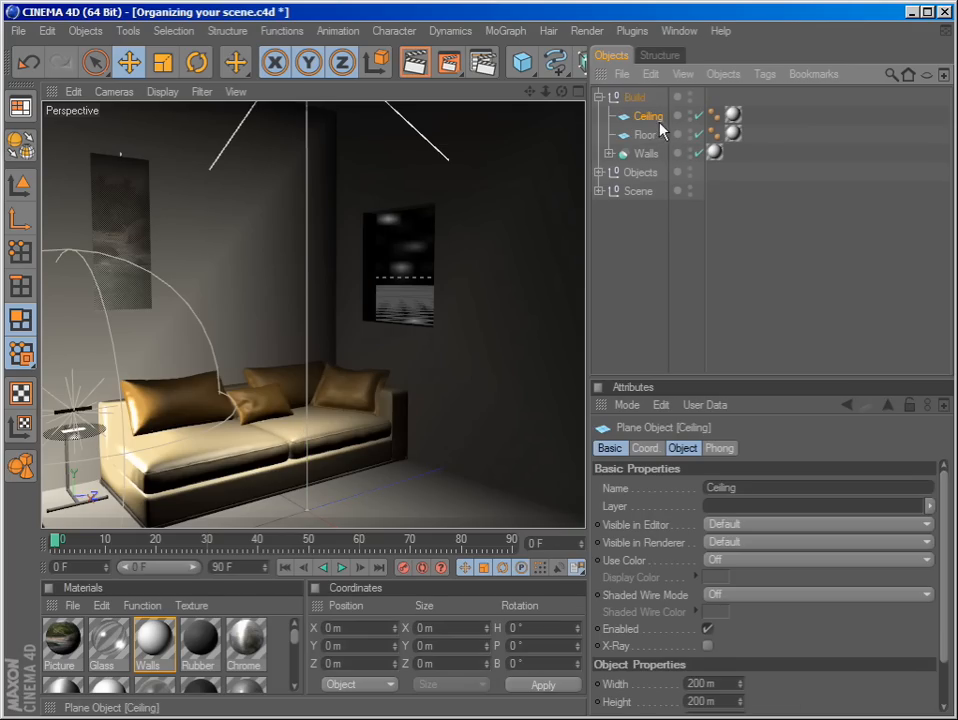
pyautogui.click(643, 135)
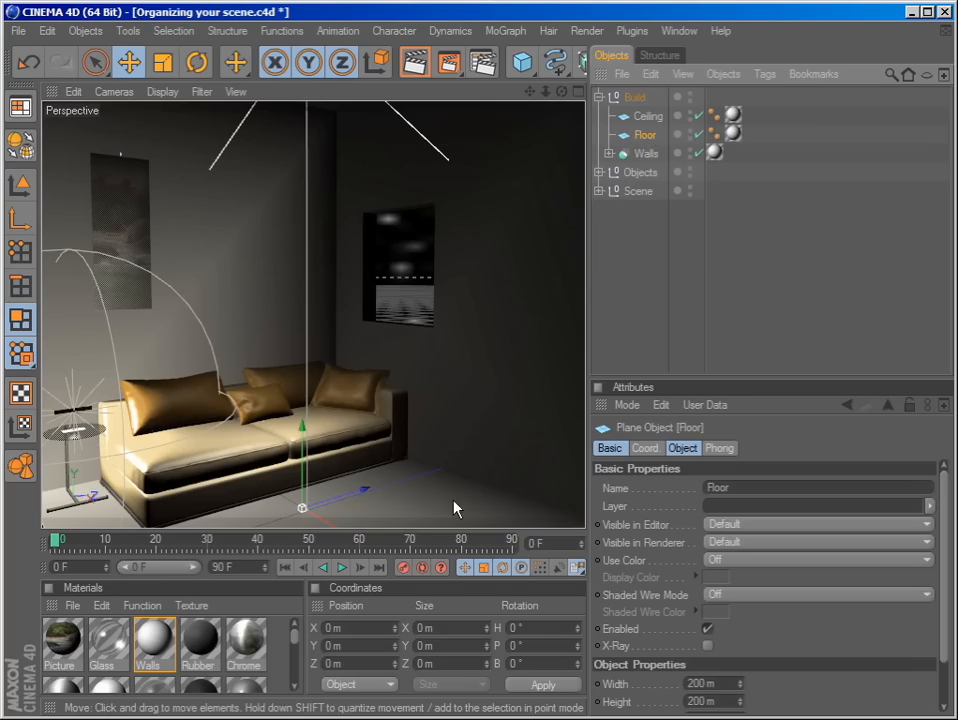
pyautogui.click(640, 154)
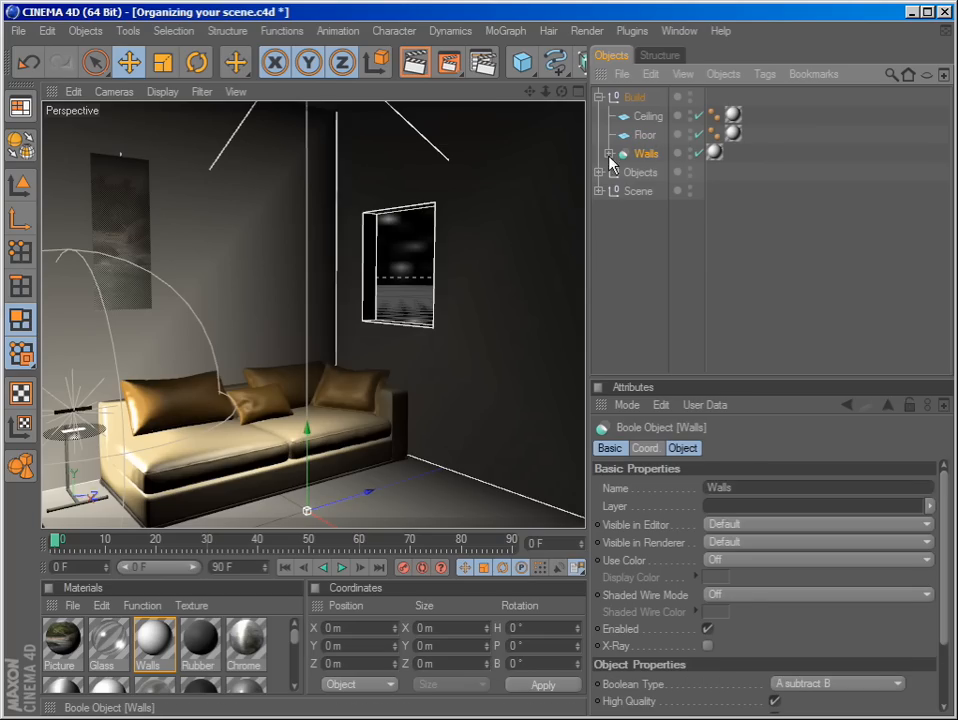
pyautogui.click(609, 154)
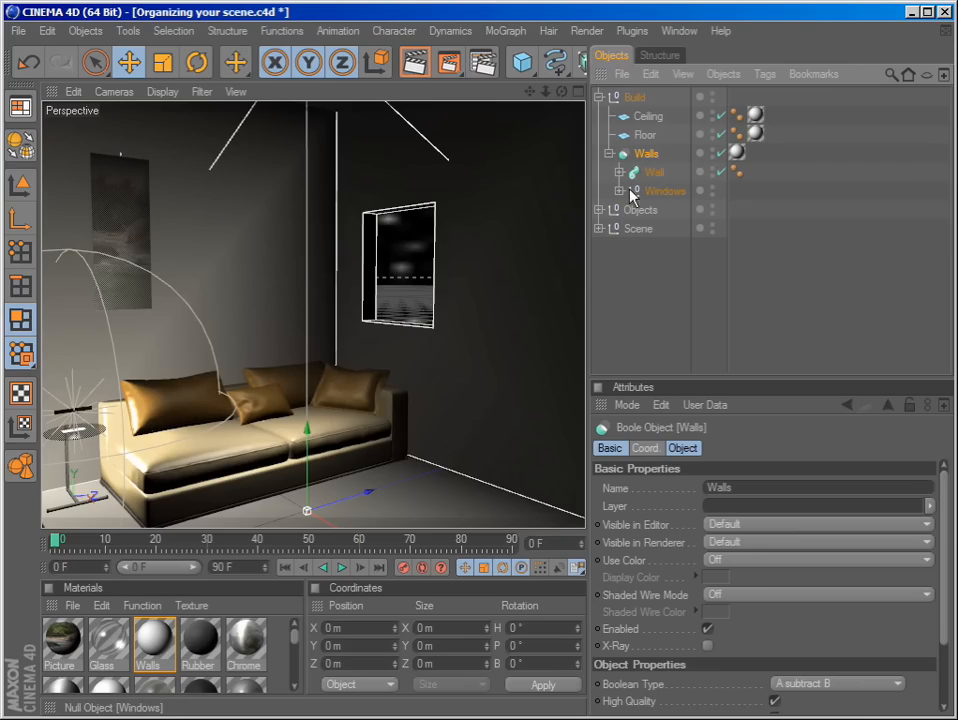
pyautogui.click(636, 172)
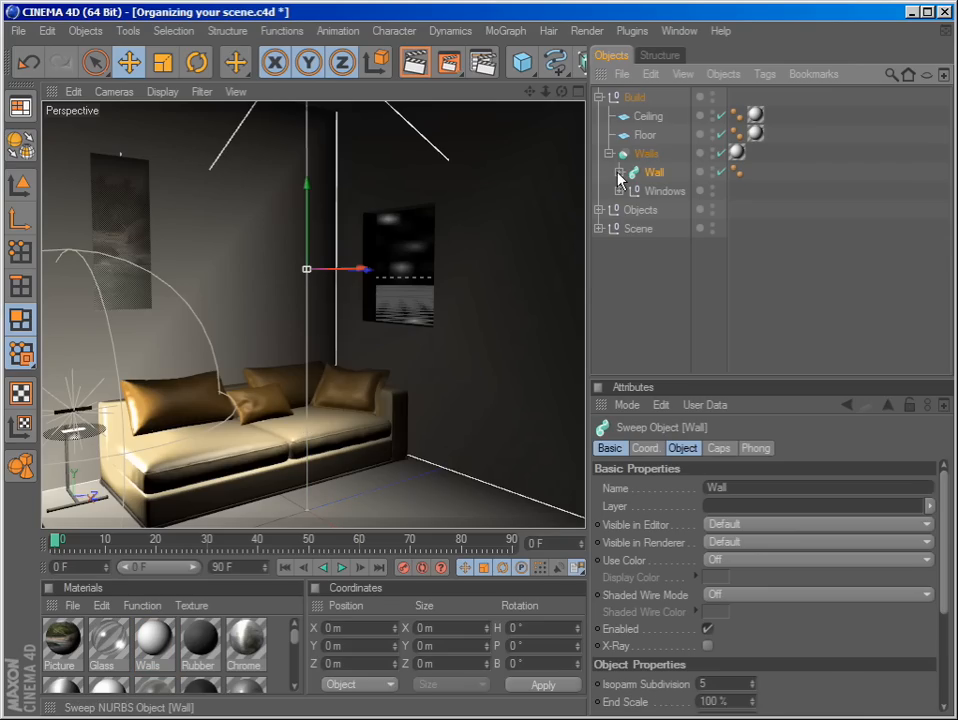
pyautogui.click(619, 174)
# - Try reducing the height of the Wall sweep's rectangle to 51 m, and undo the change
pyautogui.click(670, 191)
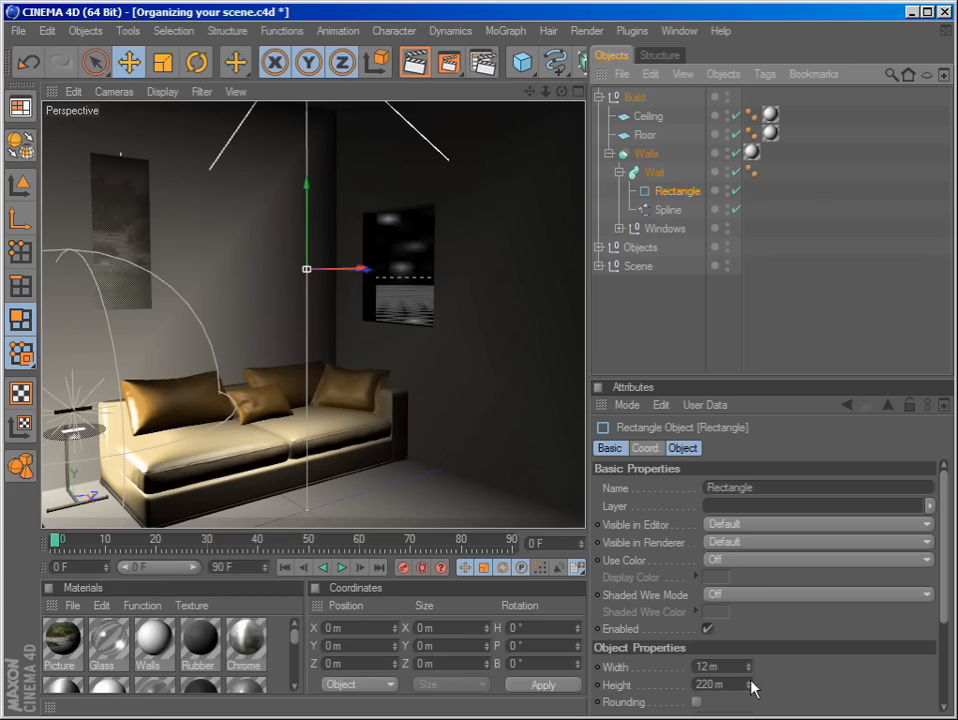
pyautogui.moveTo(751, 688); pyautogui.dragTo(722, 693)
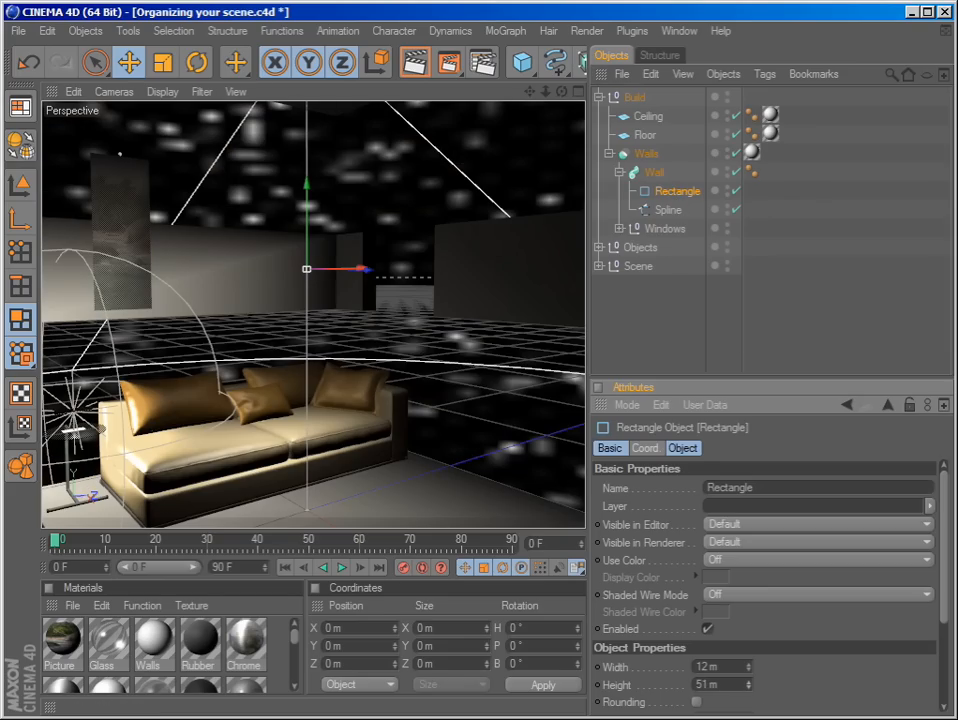
pyautogui.hotkey('ctrl', 'z')
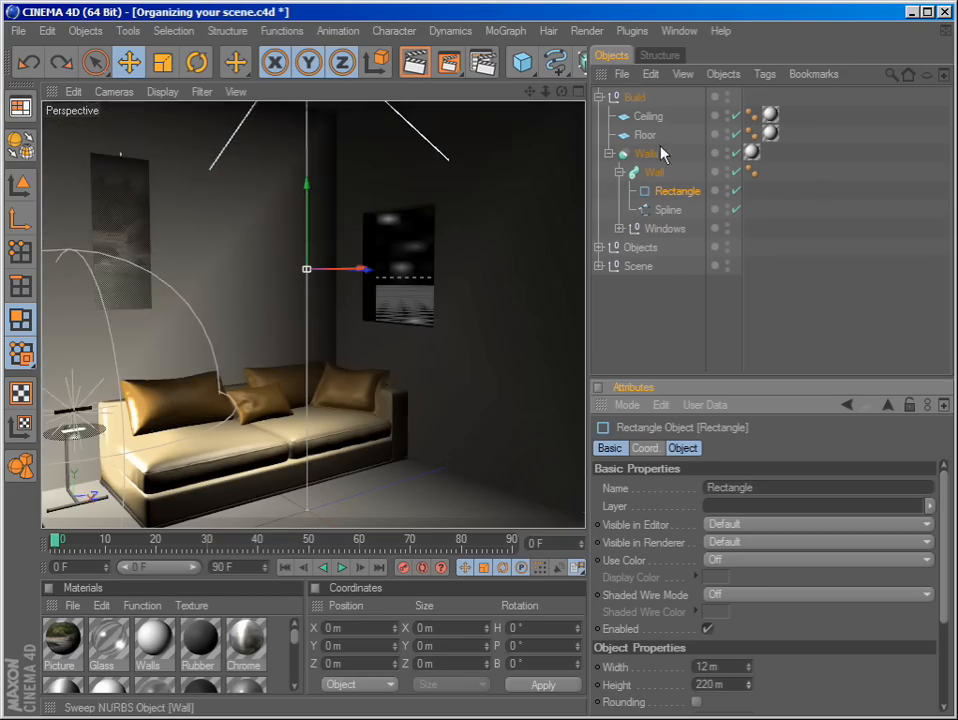
# - Examine the Wall sweep's spline and the contents of the Windows group
pyautogui.click(664, 210)
pyautogui.click(620, 228)
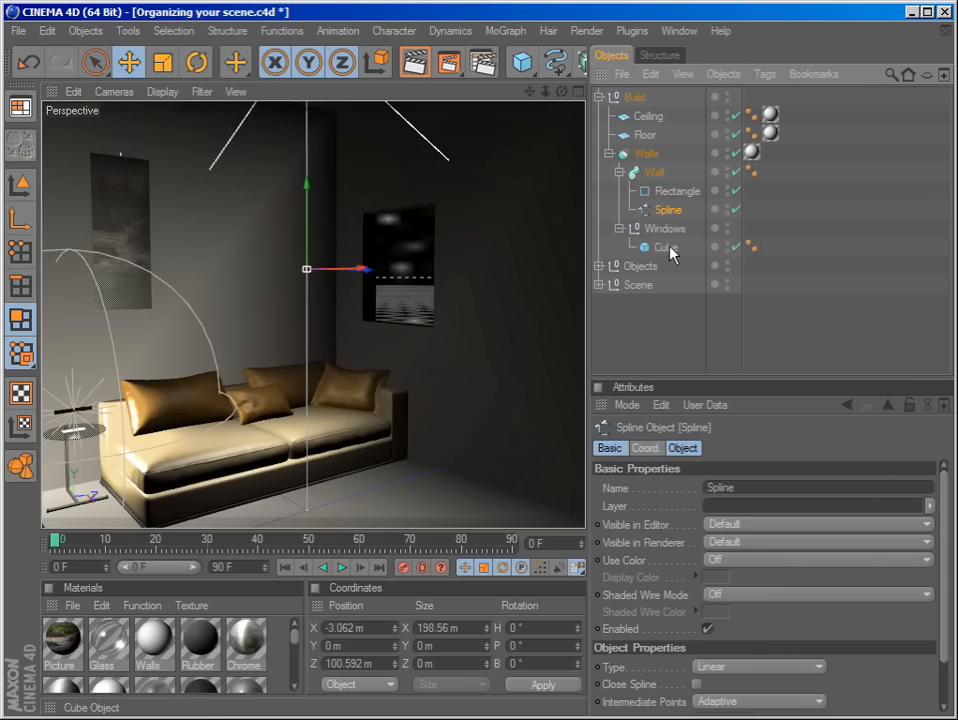
pyautogui.click(661, 230)
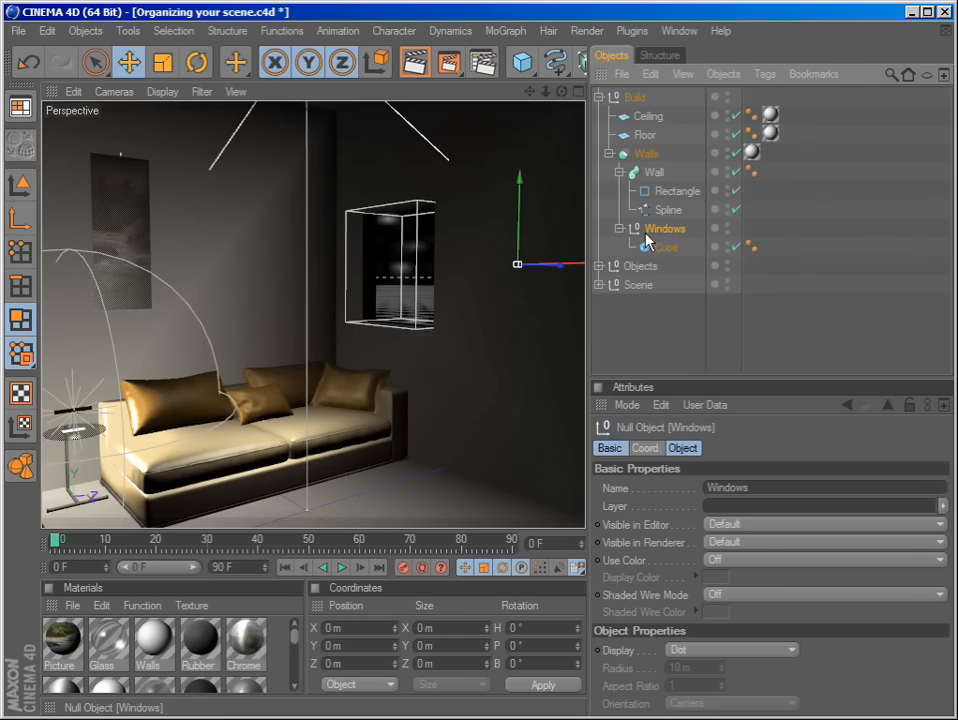
# - Duplicate the window cube inside the Windows group and move the copy along the wall to cut a second opening
pyautogui.click(669, 246)
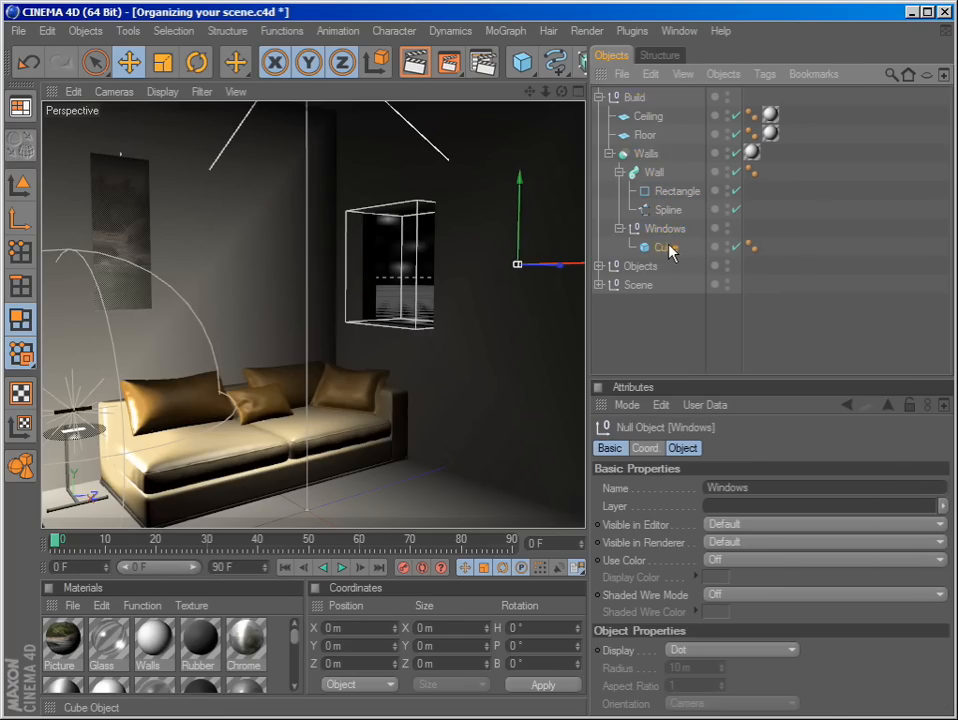
pyautogui.hotkey('ctrl', 'v')
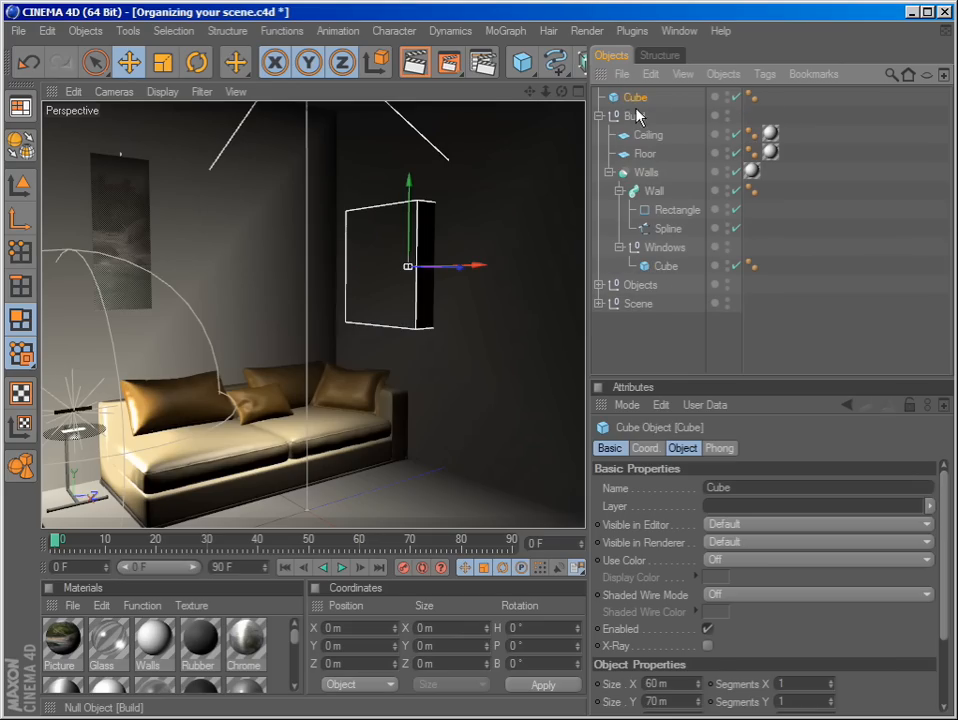
pyautogui.moveTo(631, 98); pyautogui.dragTo(660, 260)
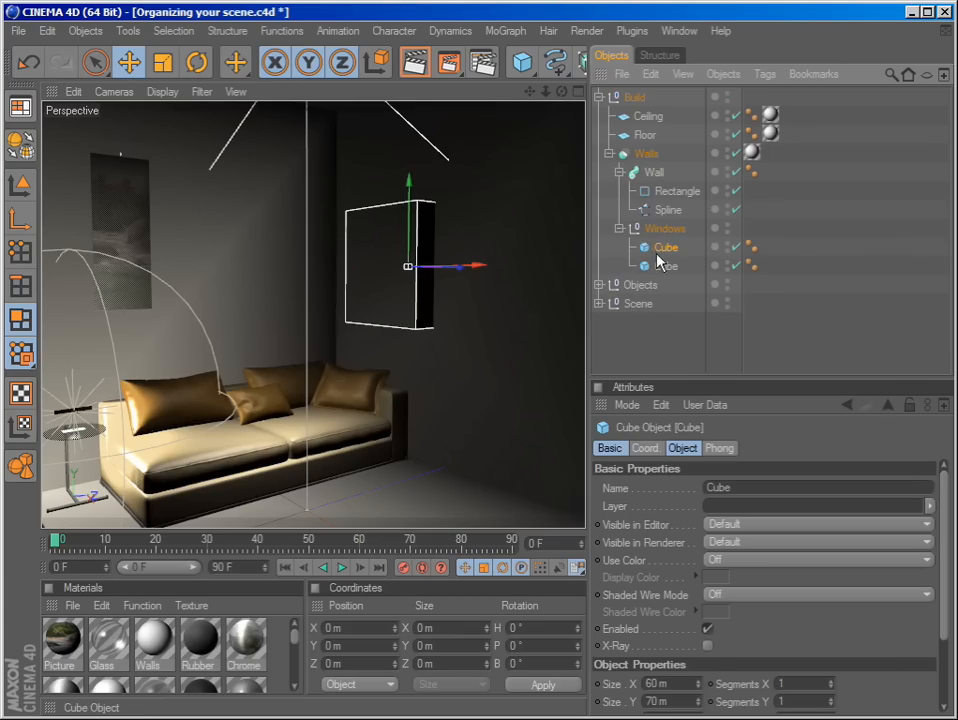
pyautogui.moveTo(457, 271); pyautogui.dragTo(564, 271)
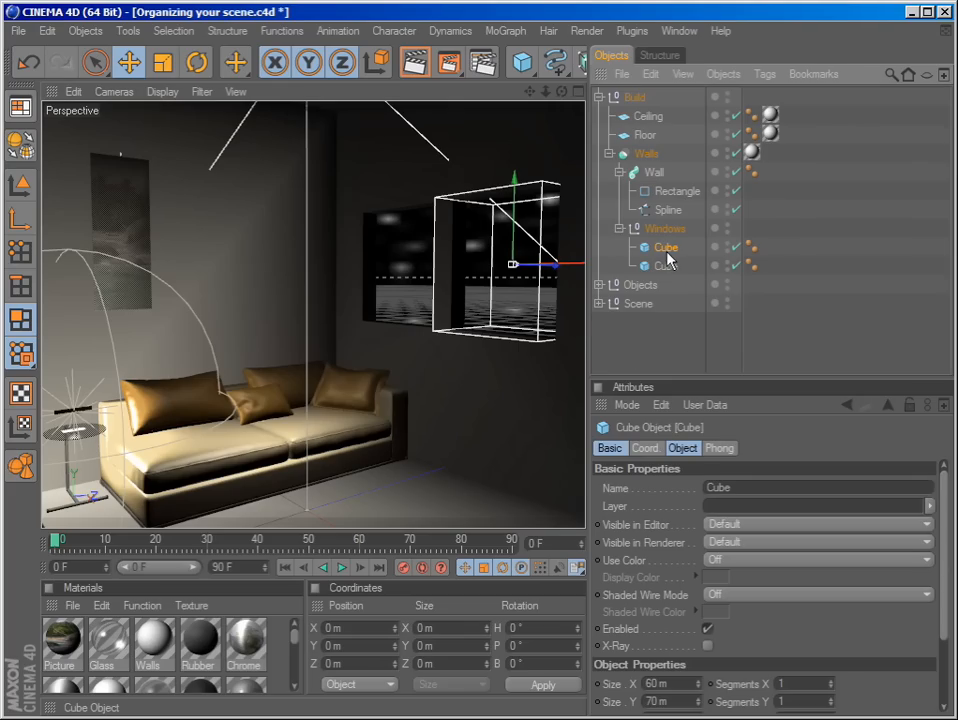
# - Delete the duplicated window cube from the Windows group and collapse the Walls object and the Build group
pyautogui.press('Delete')
pyautogui.click(609, 153)
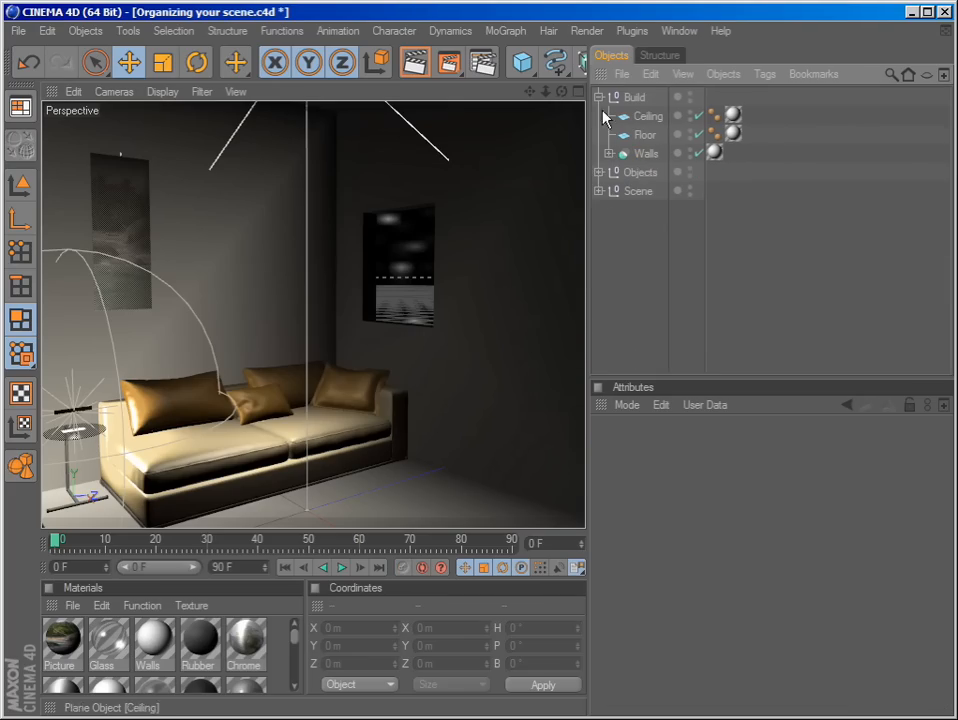
pyautogui.click(599, 97)
# - Expand the Objects group and examine its Picture, Table light, Table and Sofa groups one by one
pyautogui.click(622, 118)
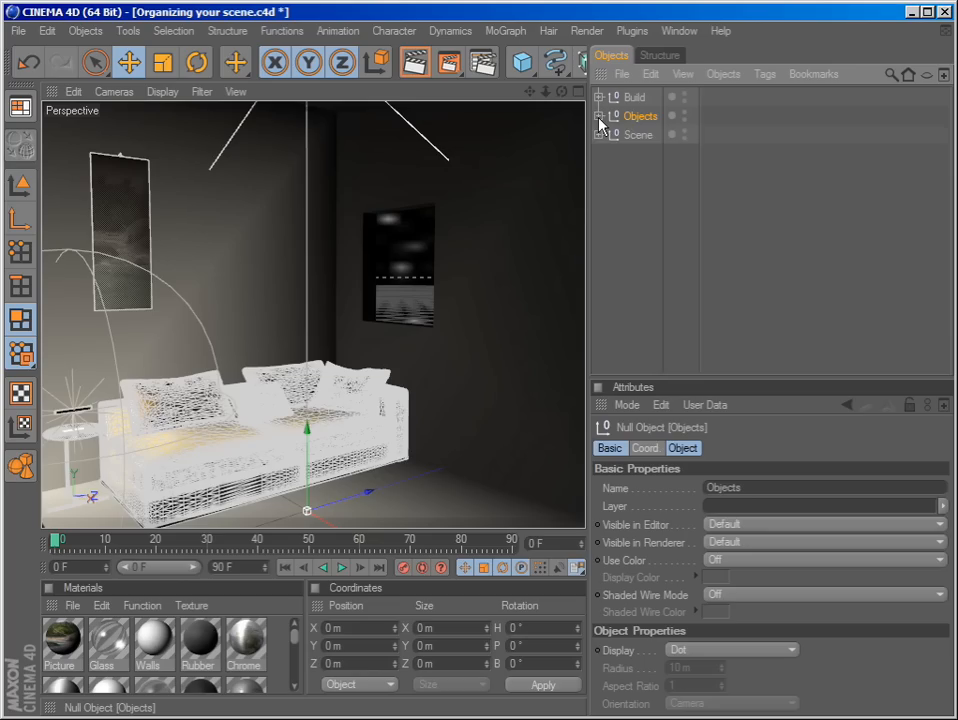
pyautogui.click(600, 118)
pyautogui.click(632, 136)
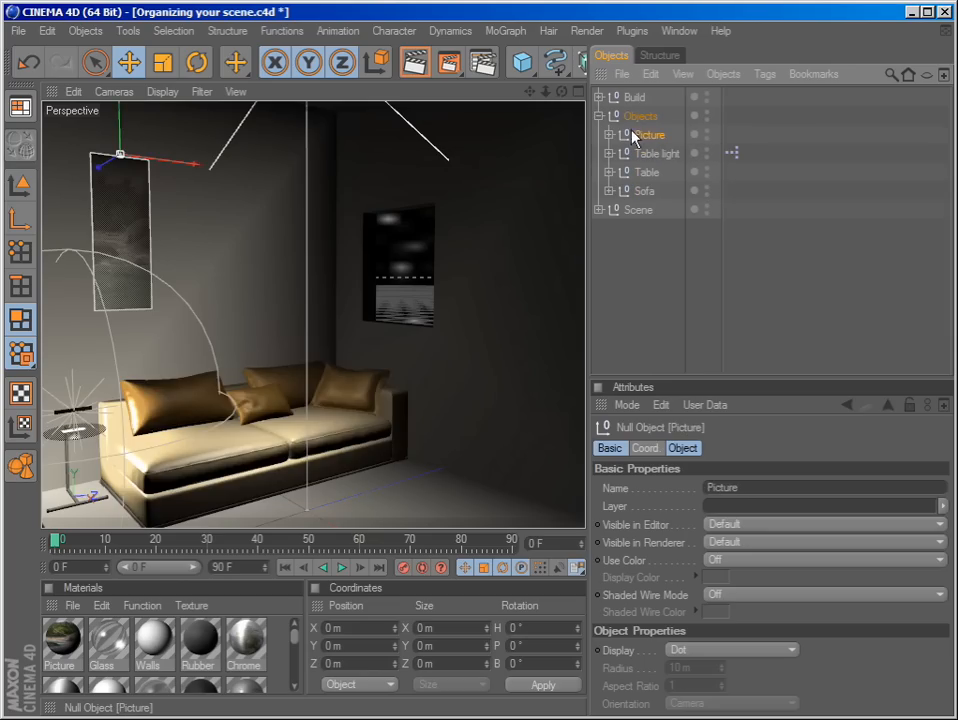
pyautogui.click(631, 118)
pyautogui.click(643, 139)
pyautogui.click(647, 155)
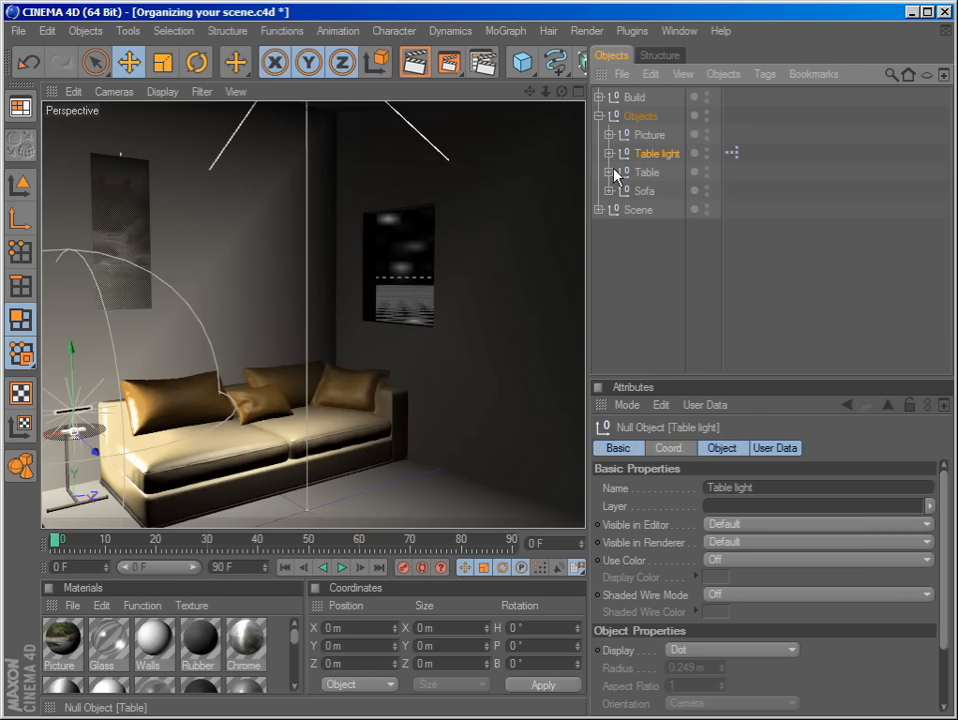
pyautogui.click(634, 173)
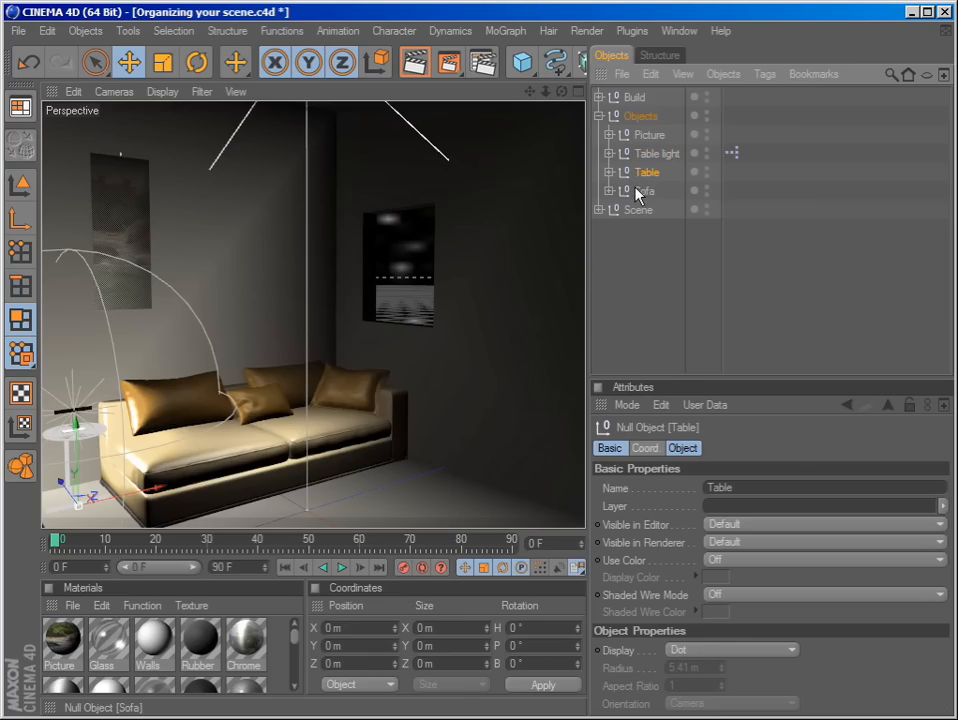
pyautogui.click(637, 192)
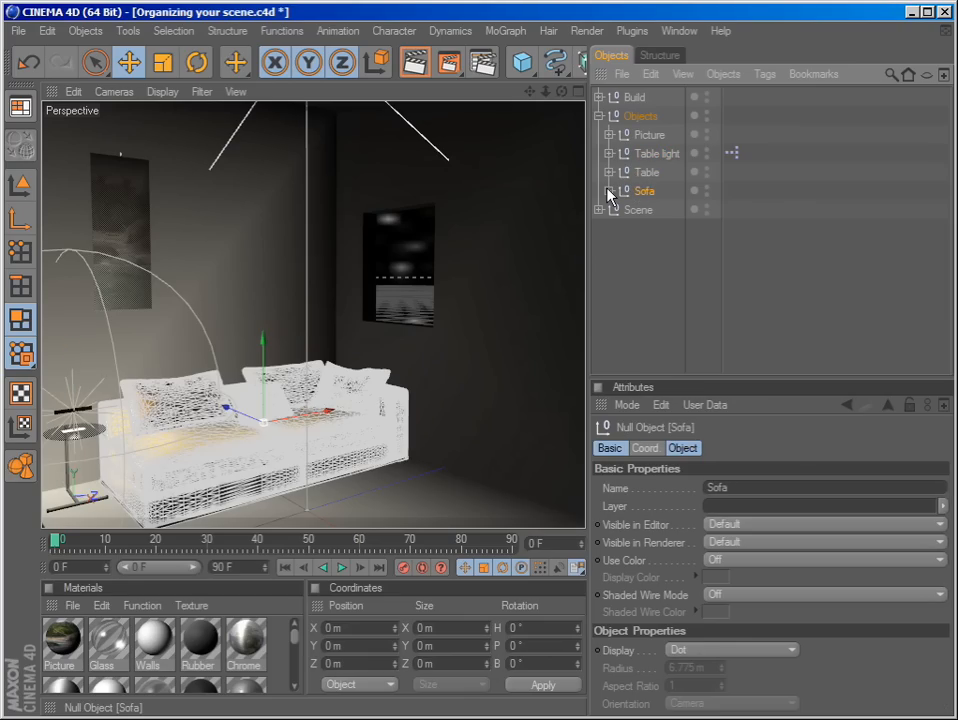
# - Examine the parts inside the Sofa group, from Pillow1, Pillow2 and Pillow3 to Metal and fabric, and collapse the group
pyautogui.click(608, 191)
pyautogui.click(650, 210)
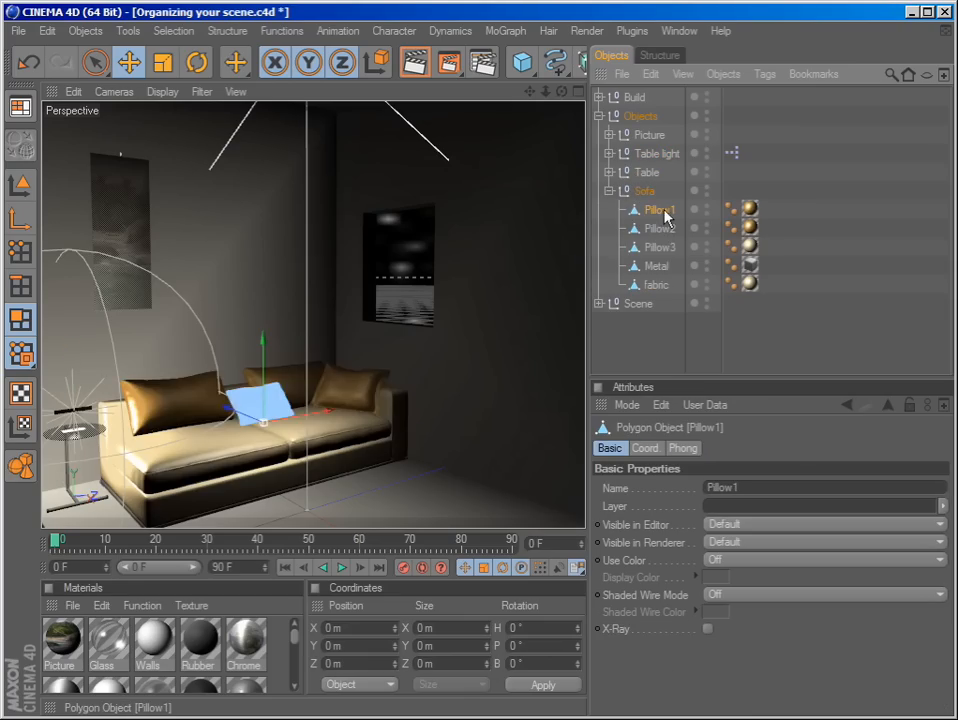
pyautogui.click(662, 229)
pyautogui.click(662, 248)
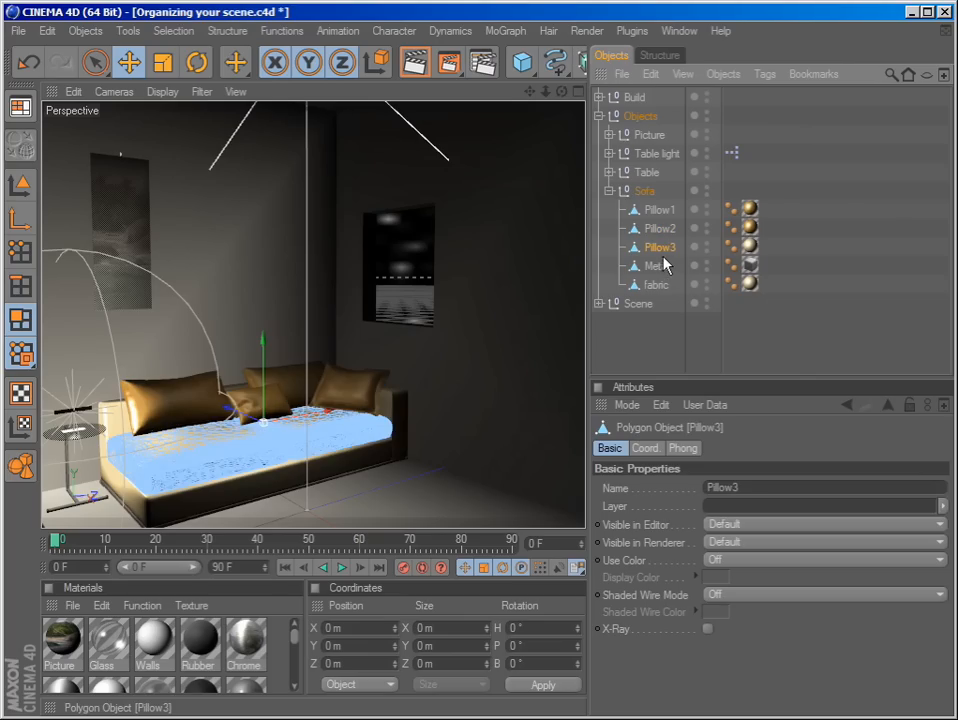
pyautogui.click(664, 266)
pyautogui.click(658, 286)
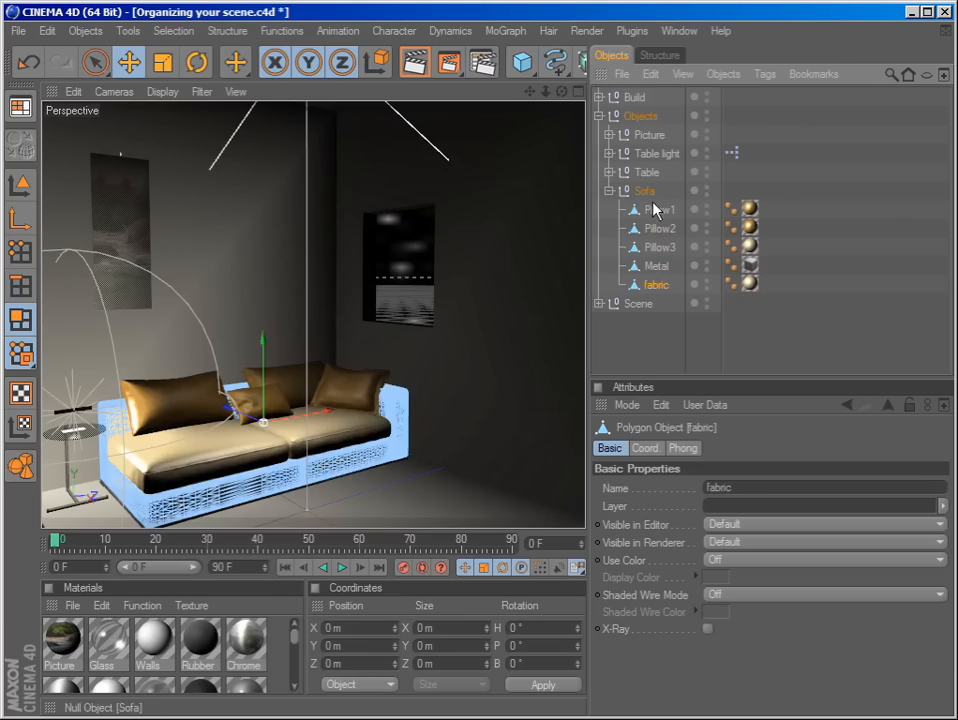
pyautogui.click(652, 209)
pyautogui.click(609, 191)
# - Review the Sofa, Table, Table light and Picture groups against the Build group, and collapse the Objects group
pyautogui.click(640, 191)
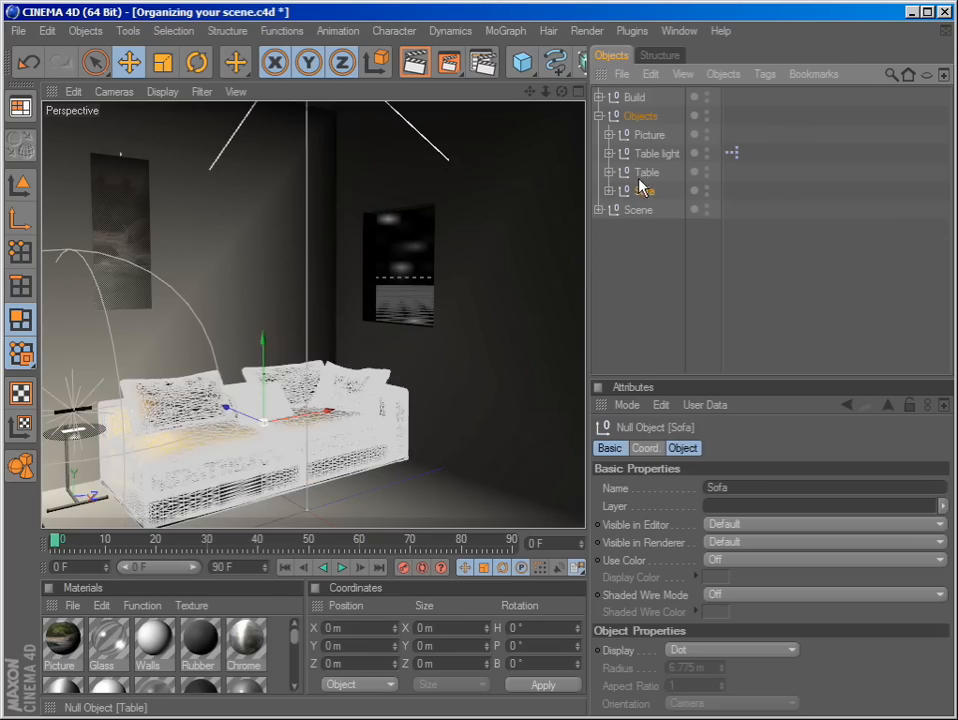
pyautogui.click(640, 172)
pyautogui.click(638, 153)
pyautogui.click(646, 135)
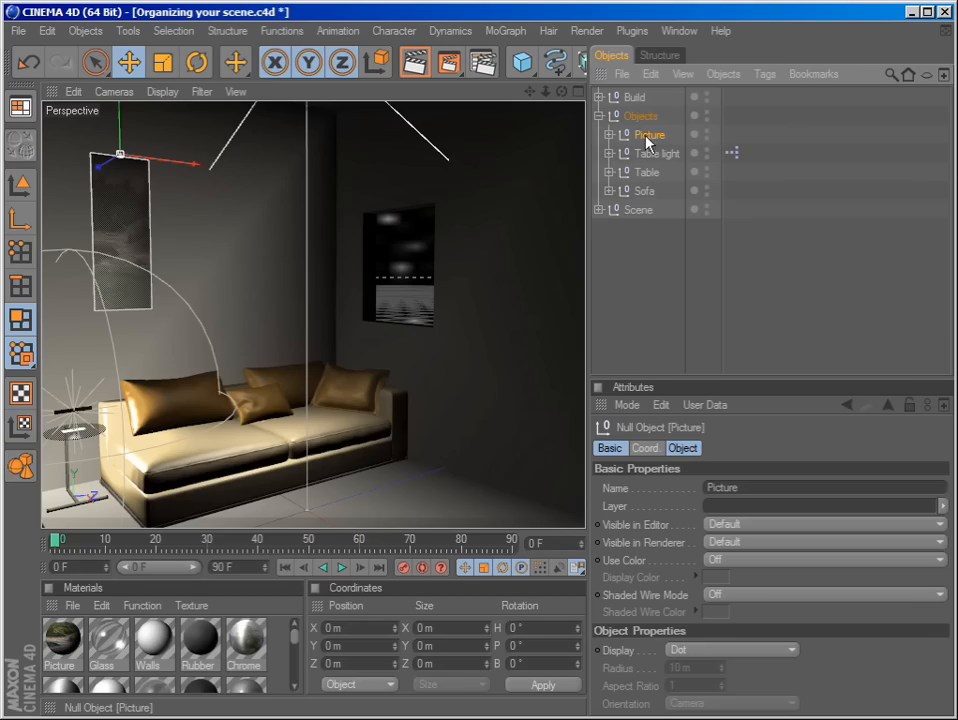
pyautogui.click(637, 116)
pyautogui.click(633, 98)
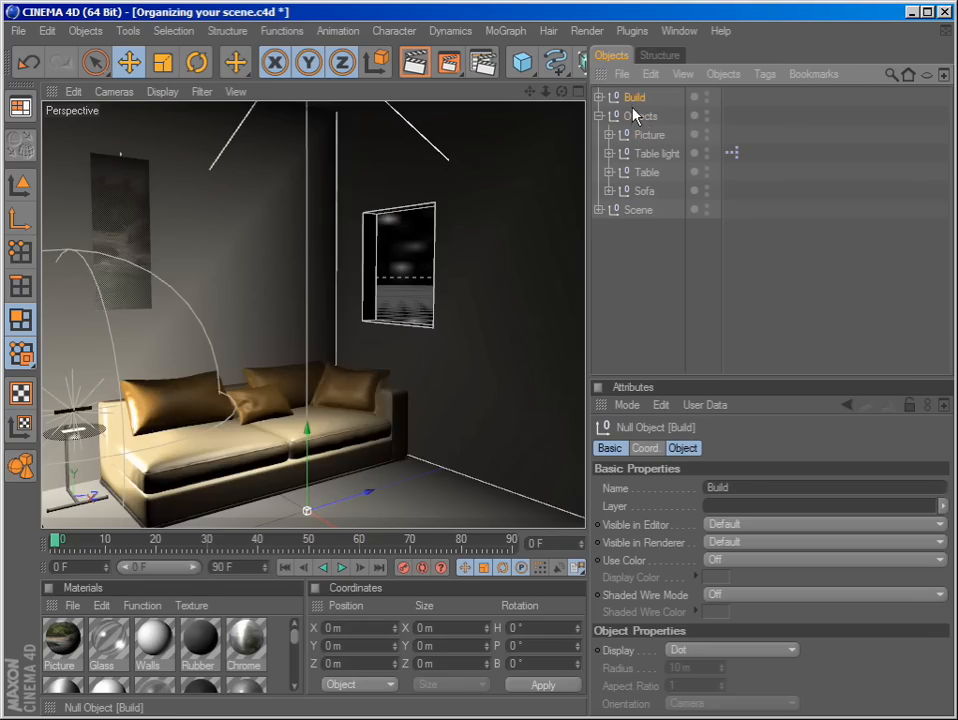
pyautogui.click(632, 116)
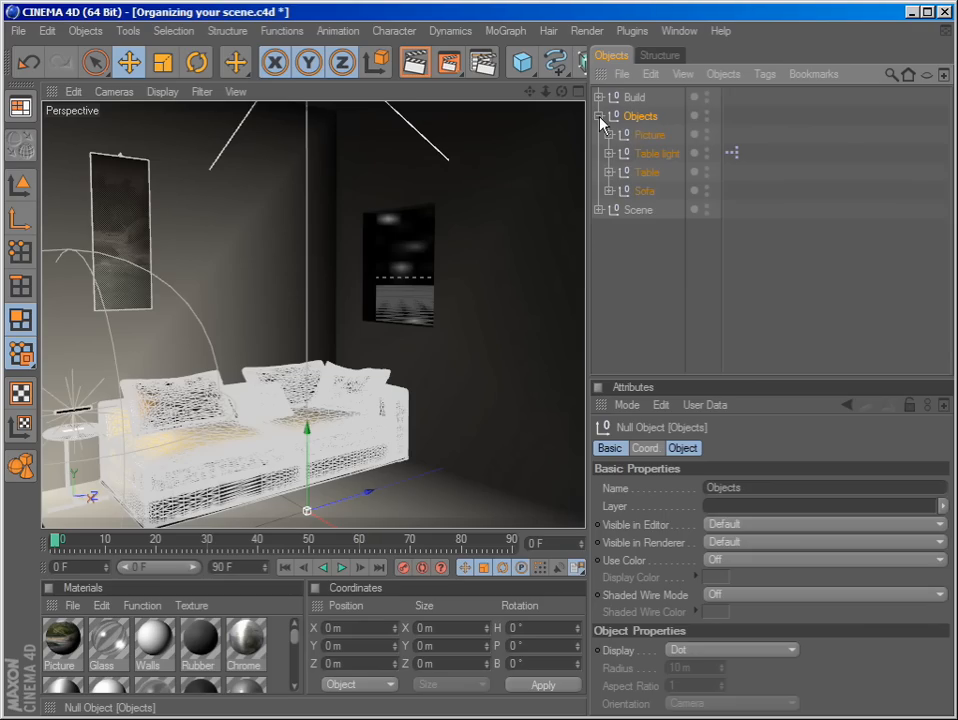
pyautogui.click(599, 117)
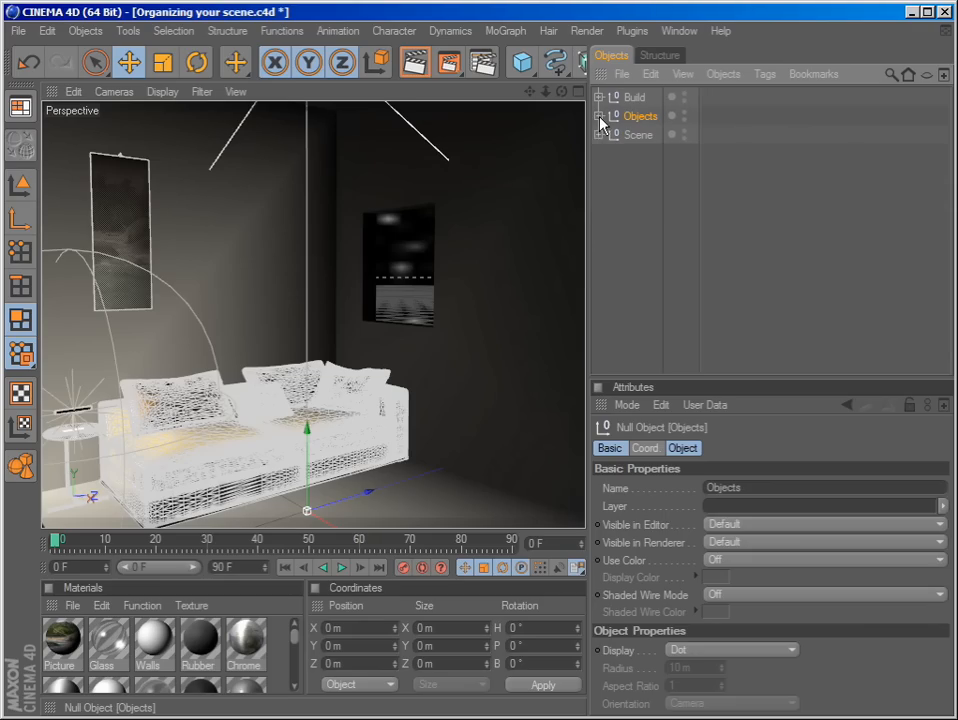
pyautogui.click(633, 188)
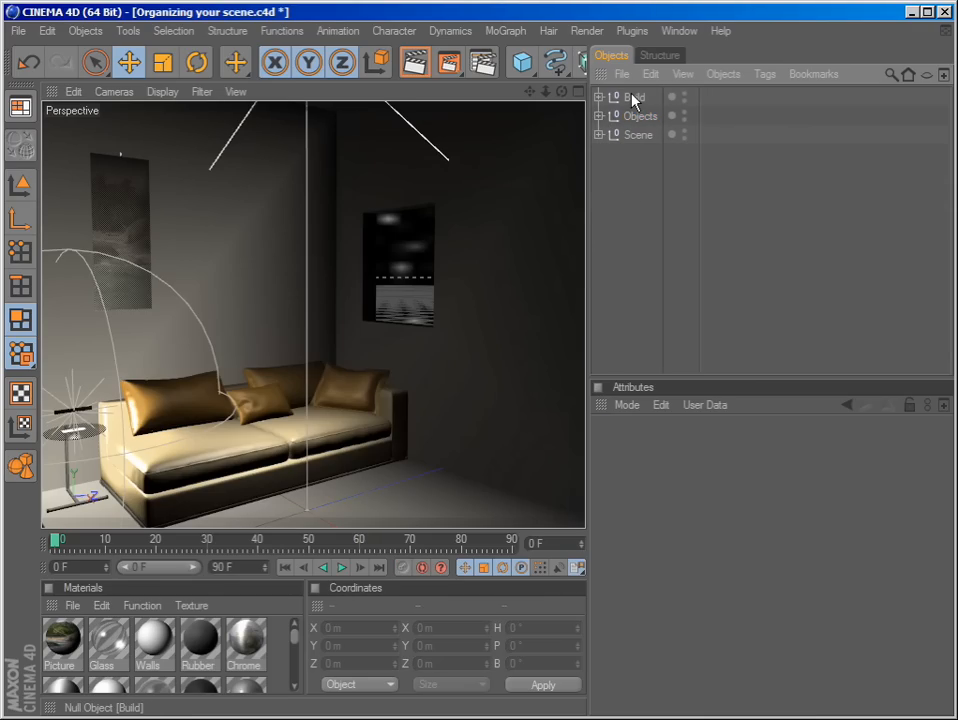
# - Expand the Scene group and examine its Camera, the Camera's Protection tag and where that tag type is found
pyautogui.click(598, 135)
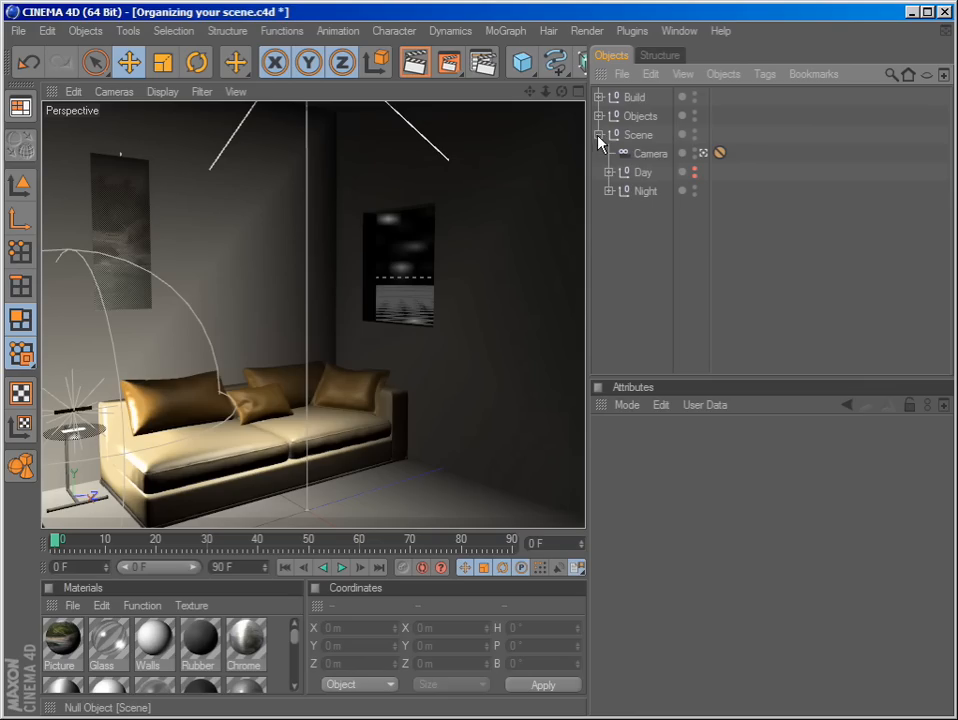
pyautogui.click(658, 155)
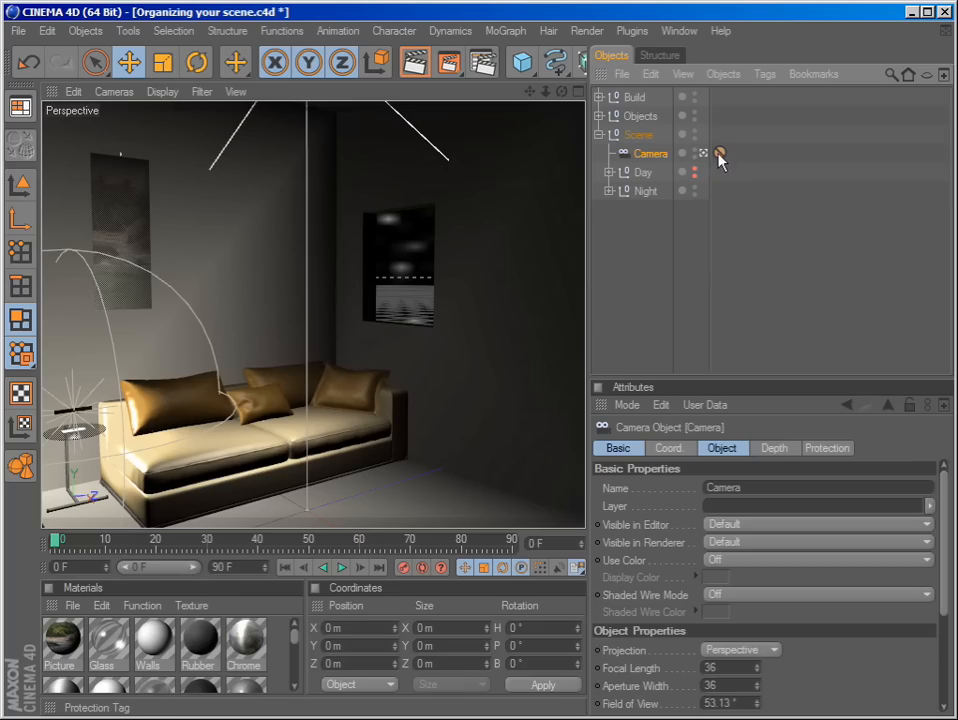
pyautogui.click(719, 155)
pyautogui.click(651, 160)
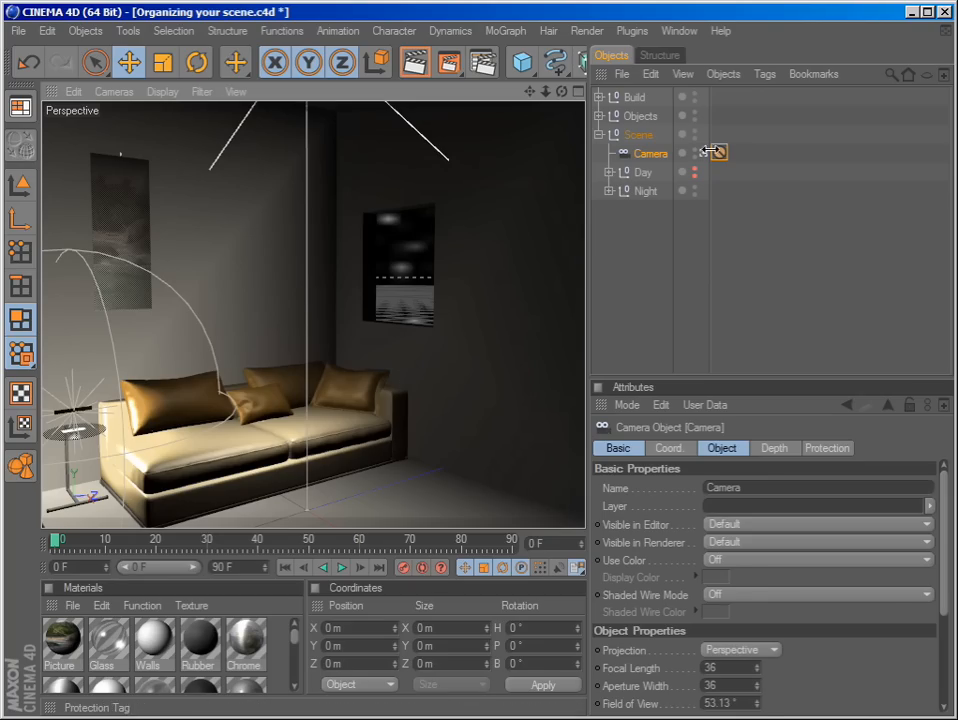
pyautogui.rightClick(649, 160)
pyautogui.moveTo(740, 168)
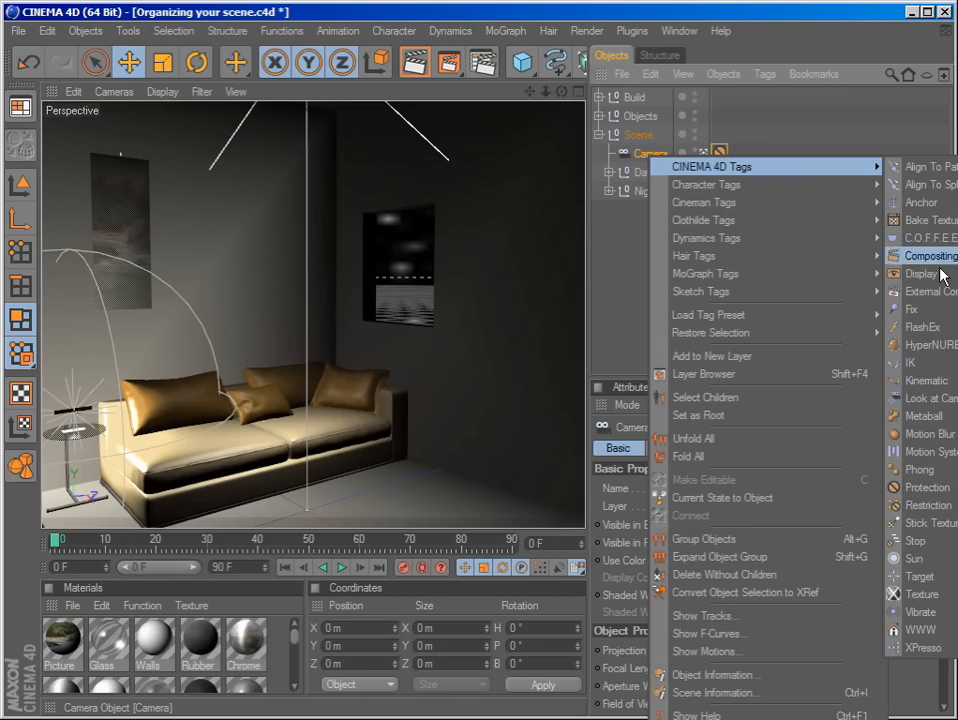
pyautogui.click(928, 487)
pyautogui.click(643, 172)
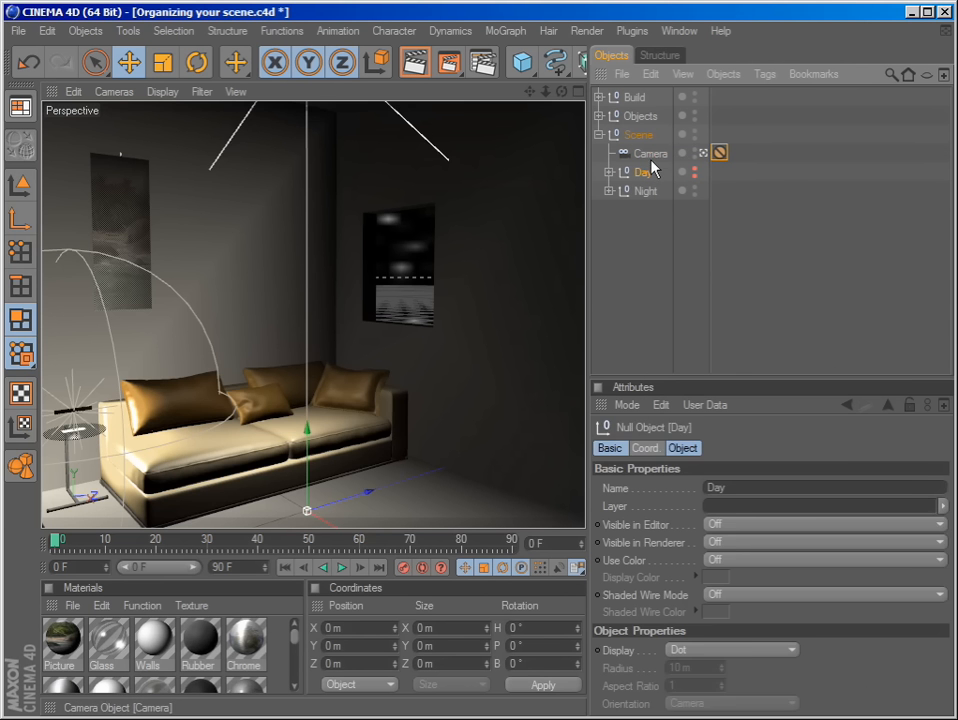
# - Try navigating the view freely outside the protected Camera, and return to looking through the Camera
pyautogui.click(650, 154)
pyautogui.click(704, 153)
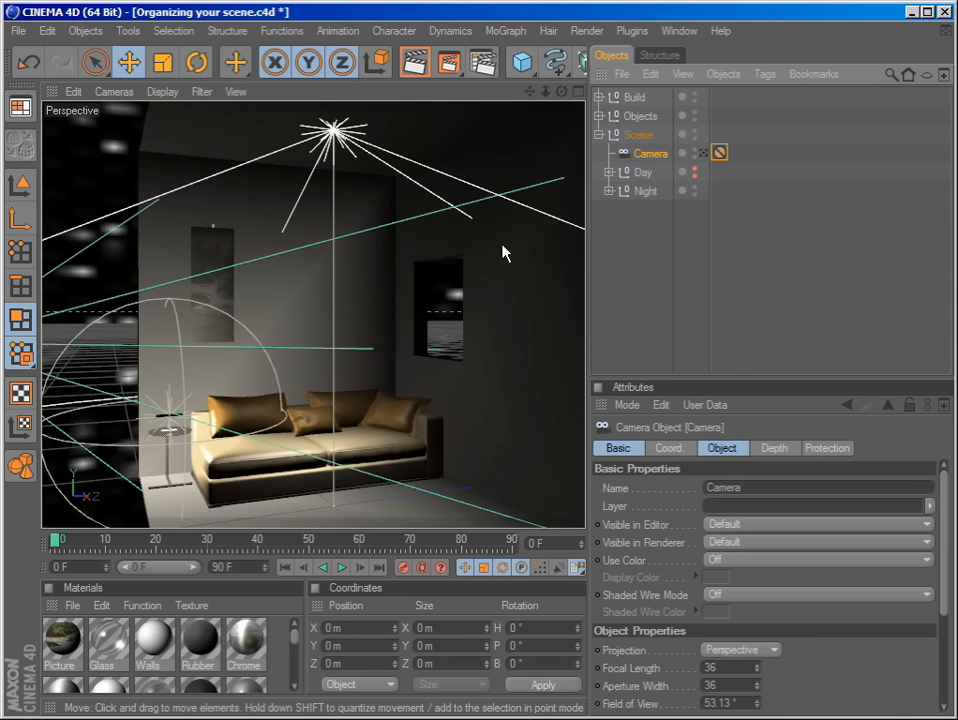
pyautogui.keyDown('alt'); pyautogui.moveTo(444, 348); pyautogui.dragTo(405, 372); pyautogui.keyUp('alt')
pyautogui.keyDown('alt'); pyautogui.moveTo(405, 372); pyautogui.dragTo(282, 385, button='right'); pyautogui.keyUp('alt')
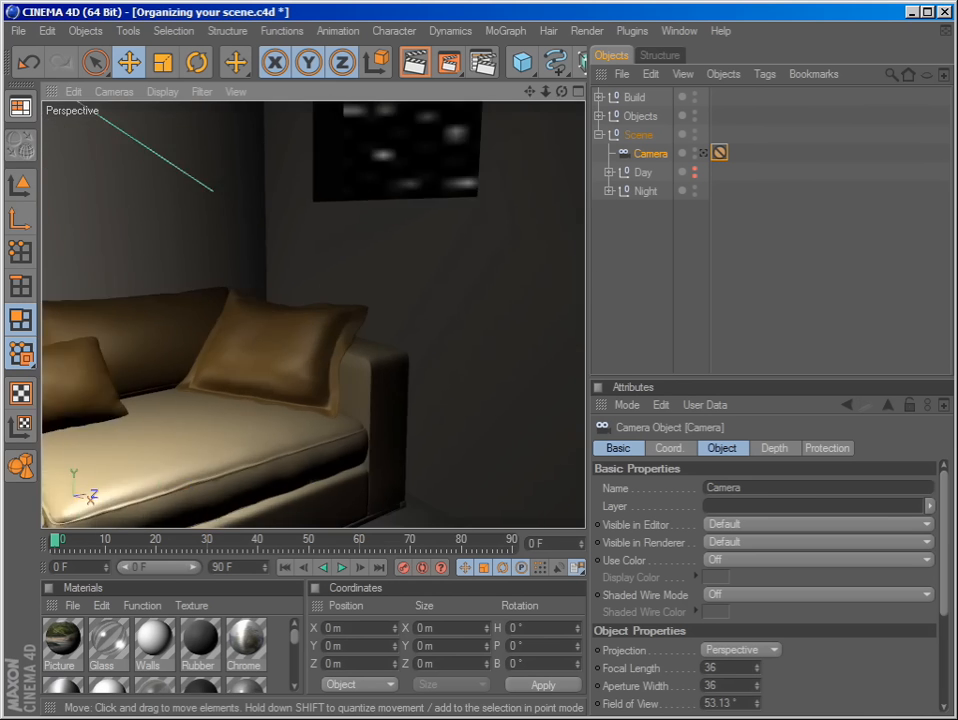
pyautogui.hotkey('ctrl', 'shift', 'z')
pyautogui.click(704, 153)
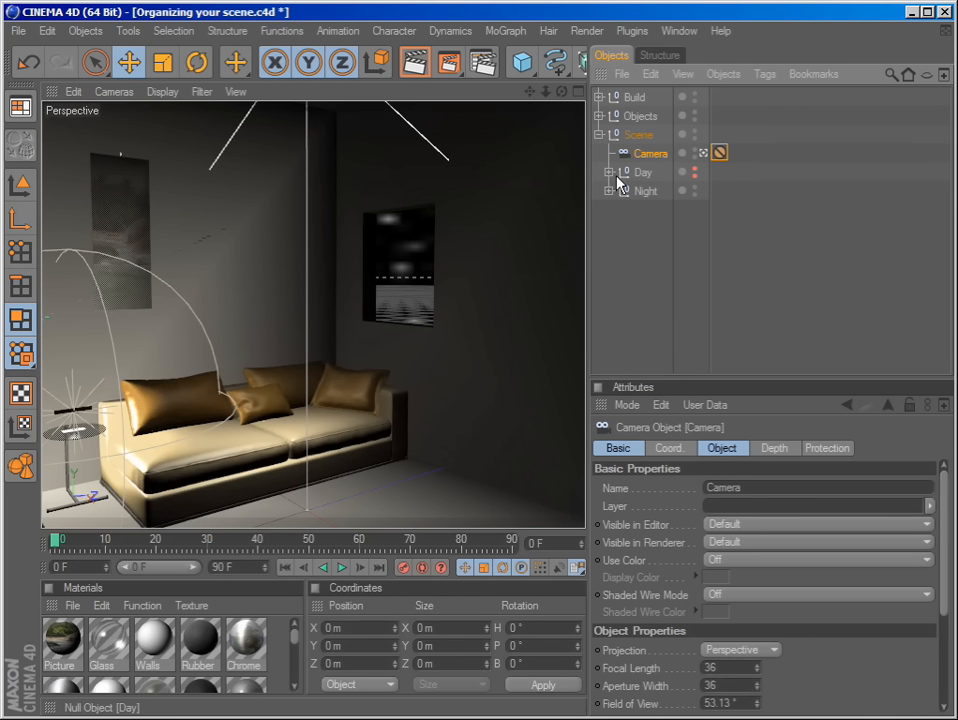
# - Expand the Day and Night groups inside the Scene group and compare their separate Sky objects
pyautogui.click(640, 176)
pyautogui.click(642, 190)
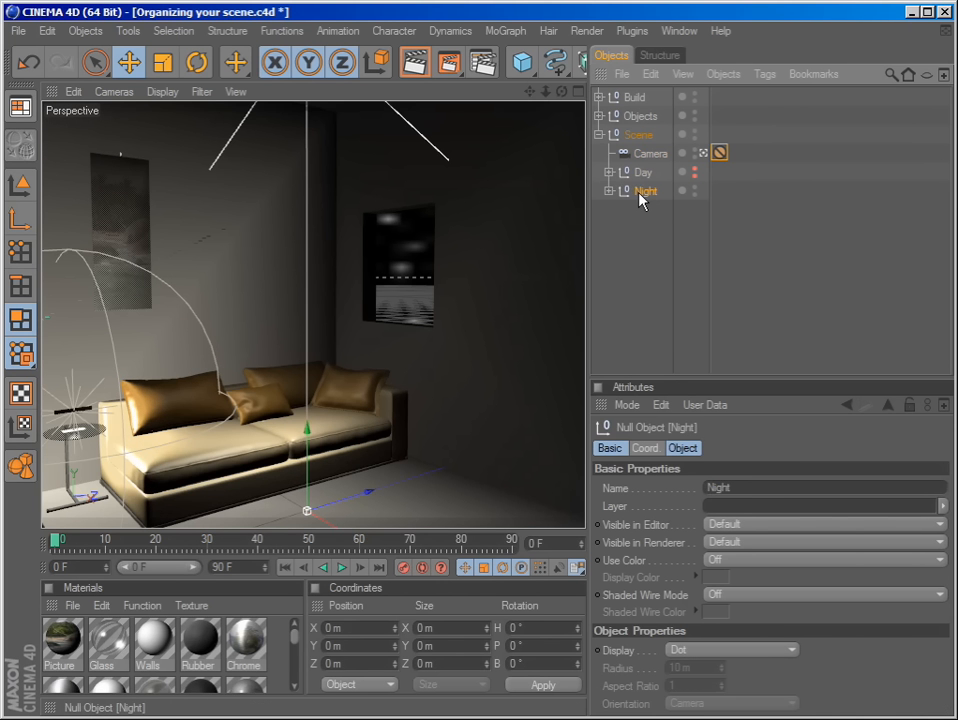
pyautogui.click(608, 173)
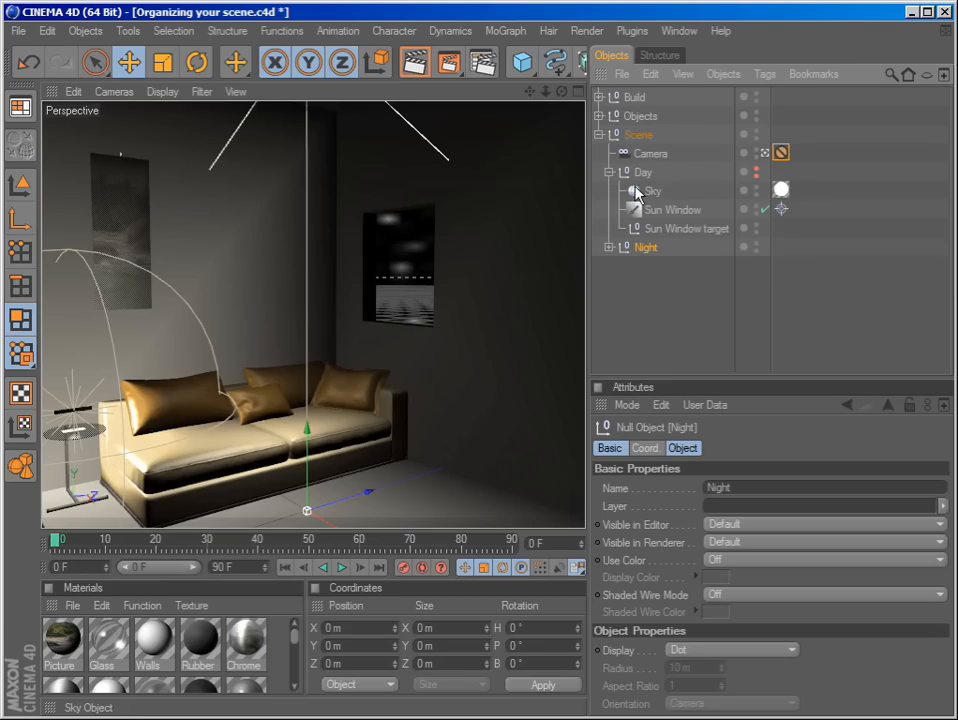
pyautogui.click(609, 248)
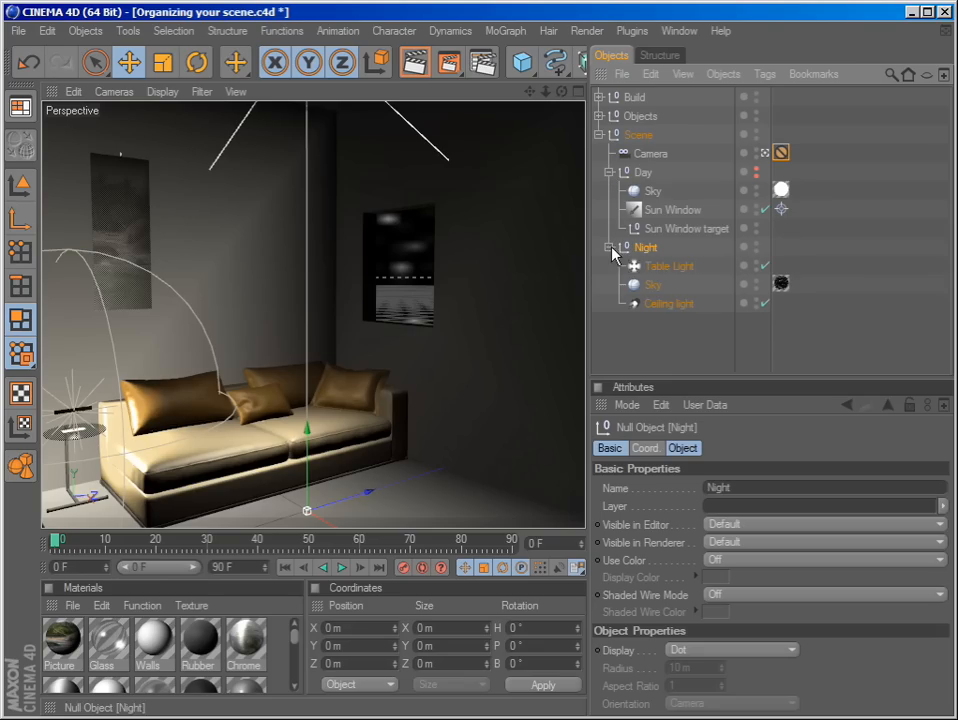
pyautogui.click(640, 192)
pyautogui.click(653, 283)
pyautogui.click(648, 191)
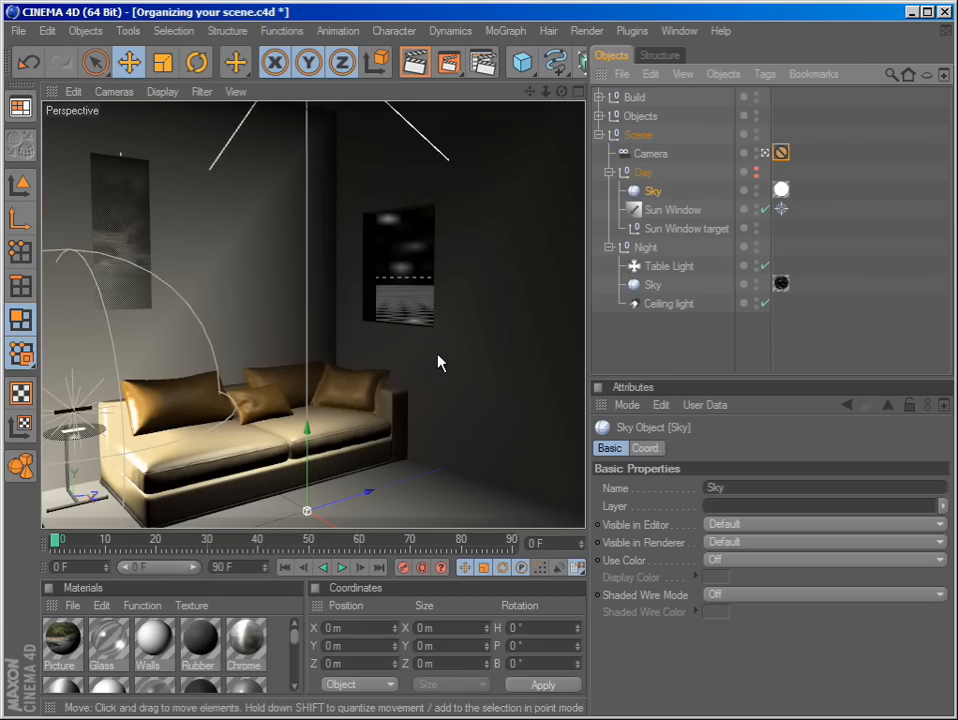
# - Examine the luminance settings of the Night Sky and Sky materials
pyautogui.moveTo(297, 640); pyautogui.dragTo(295, 669)
pyautogui.click(64, 648)
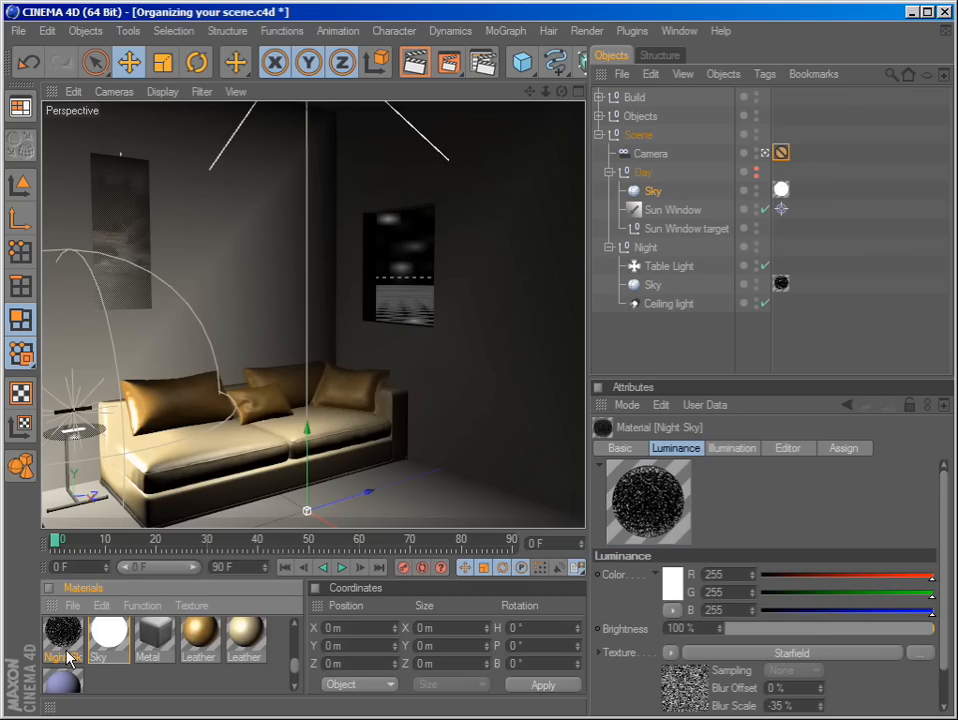
pyautogui.click(116, 646)
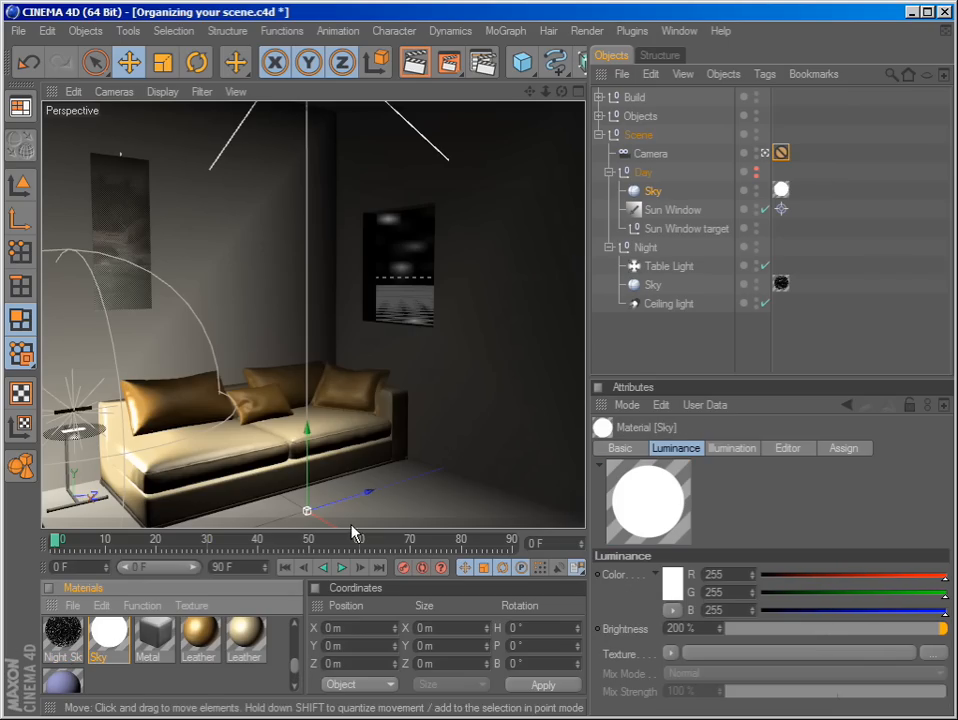
# - Examine the Day group's Sky, Sun Window light and Sun Window target, and collapse the Day and Night groups
pyautogui.click(674, 210)
pyautogui.click(653, 192)
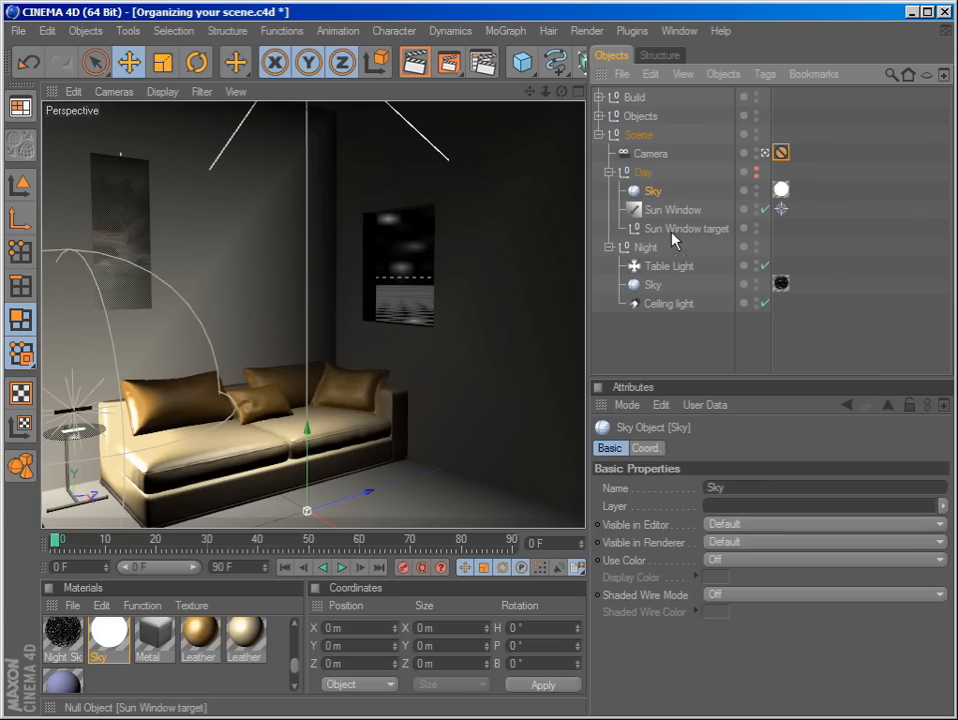
pyautogui.click(670, 211)
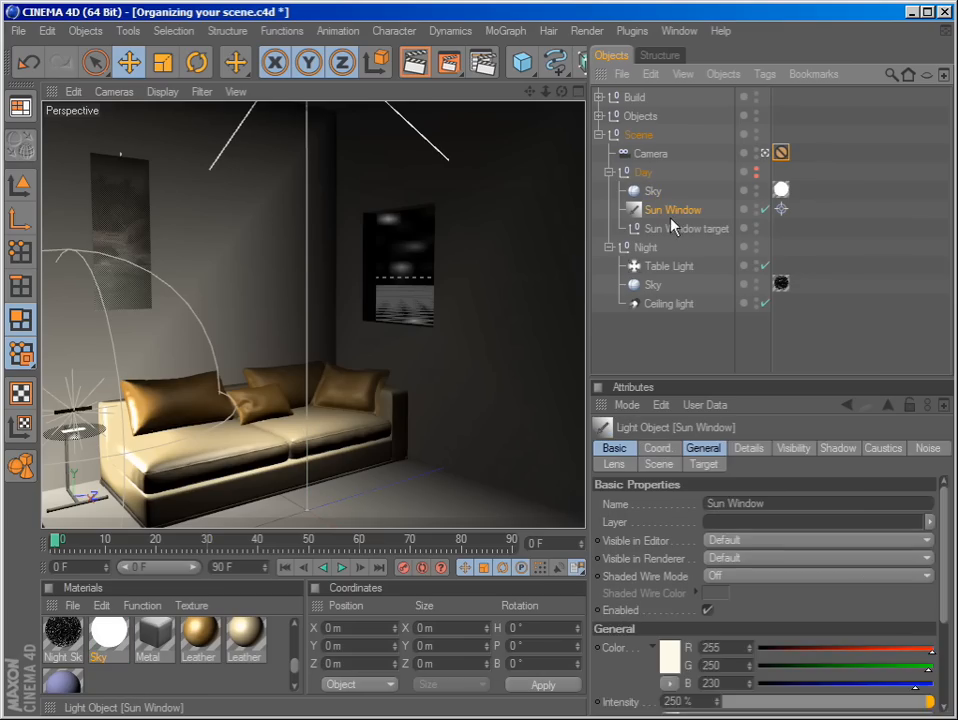
pyautogui.click(680, 229)
pyautogui.click(652, 191)
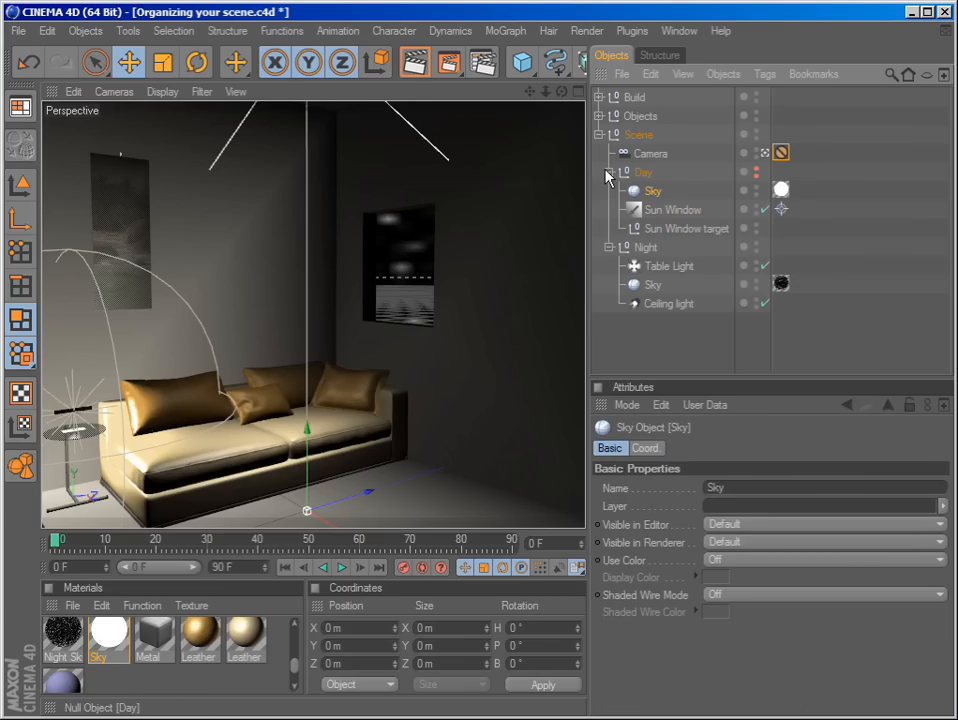
pyautogui.click(609, 172)
pyautogui.click(609, 191)
pyautogui.click(675, 230)
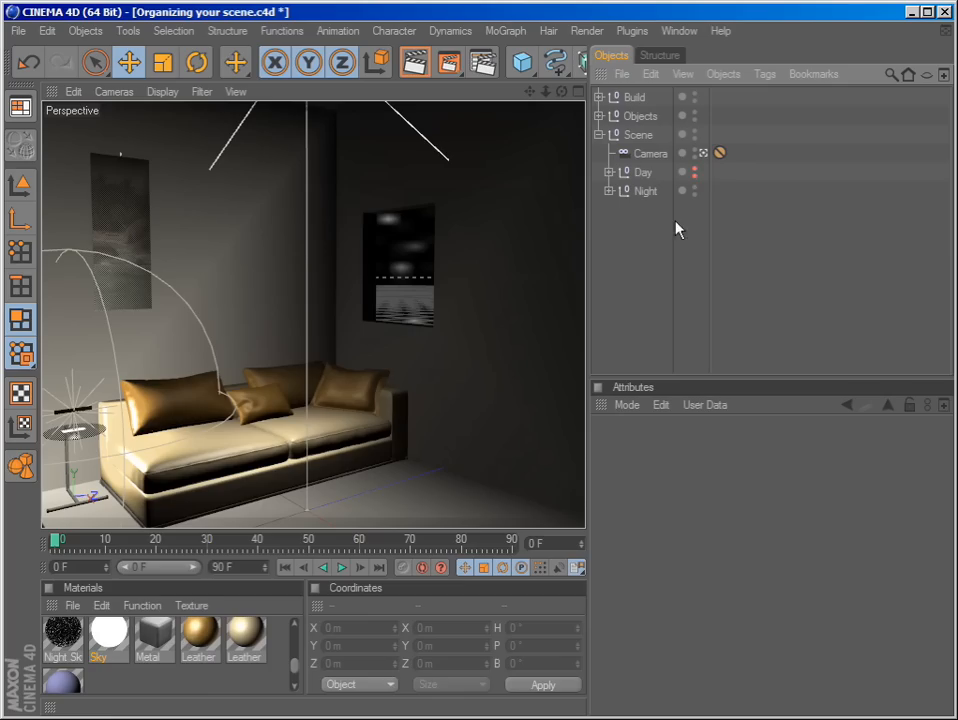
# - Switch the scene to daylight by showing the Day group and hiding the Night group, and render it in the Picture Viewer
pyautogui.click(694, 171)
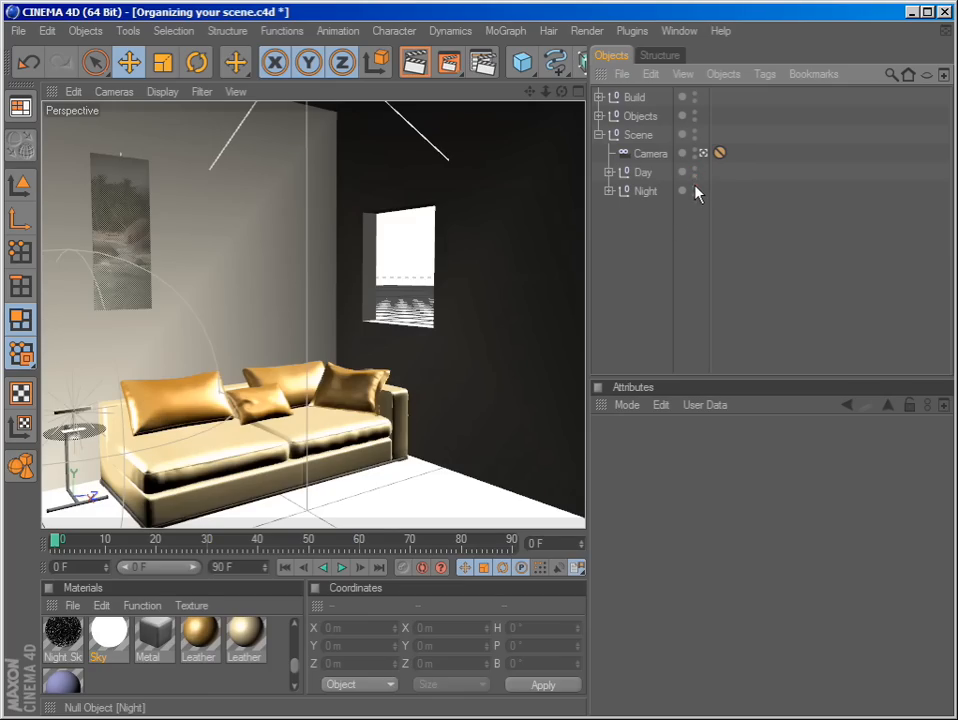
pyautogui.click(694, 190)
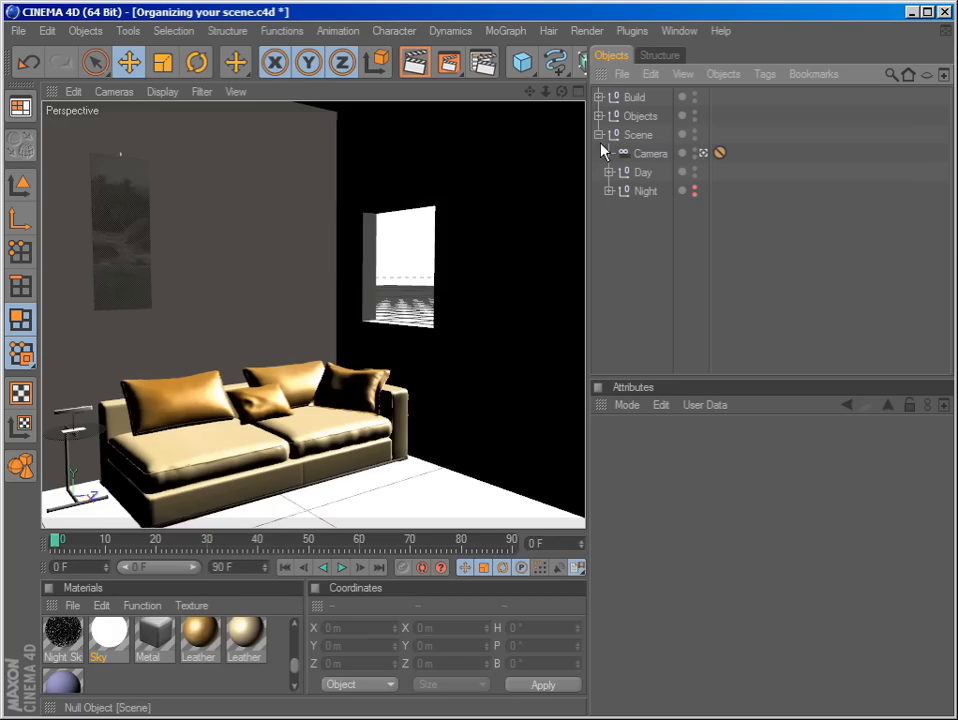
pyautogui.click(455, 68)
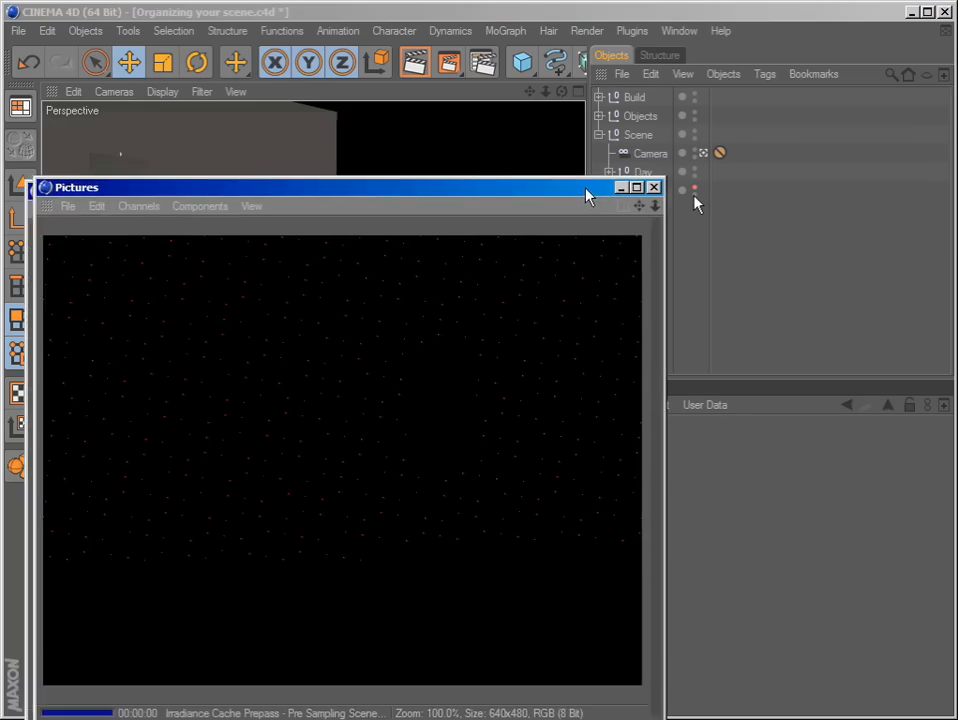
pyautogui.moveTo(590, 192); pyautogui.dragTo(609, 101)
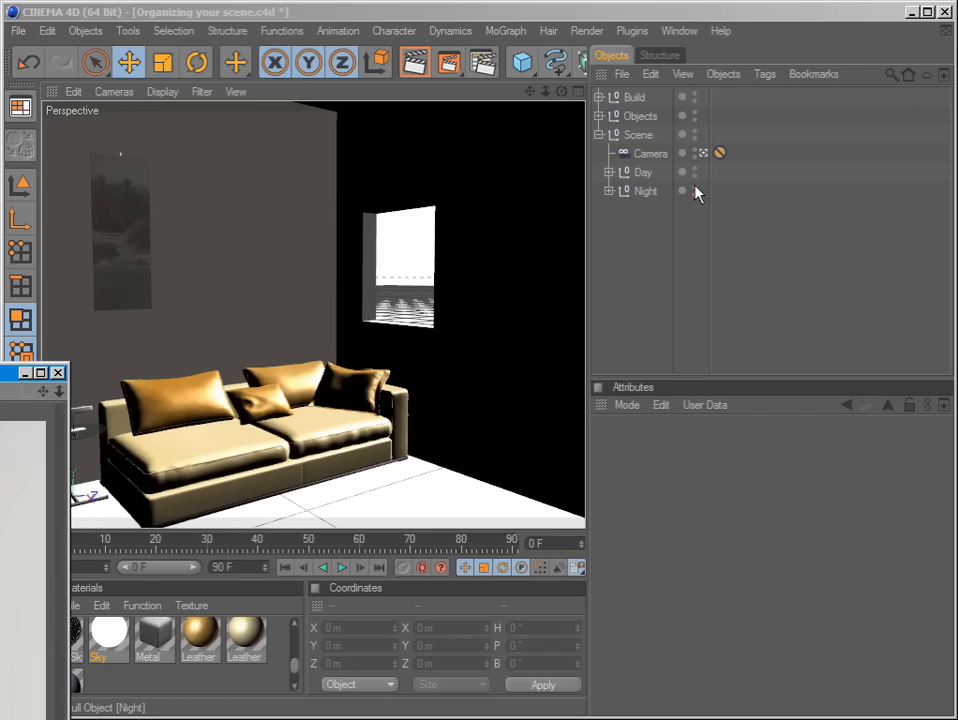
# - Switch the scene to night by showing the Night group and hiding the Day group, and render it in the Picture Viewer
pyautogui.click(693, 191)
pyautogui.click(695, 172)
pyautogui.click(695, 172)
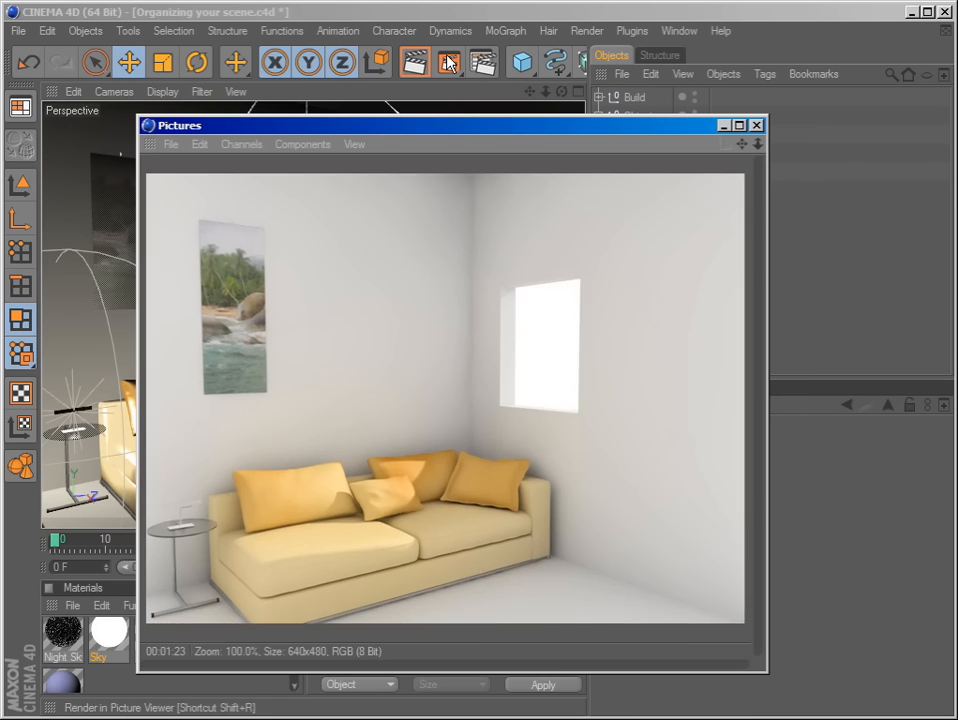
pyautogui.click(449, 62)
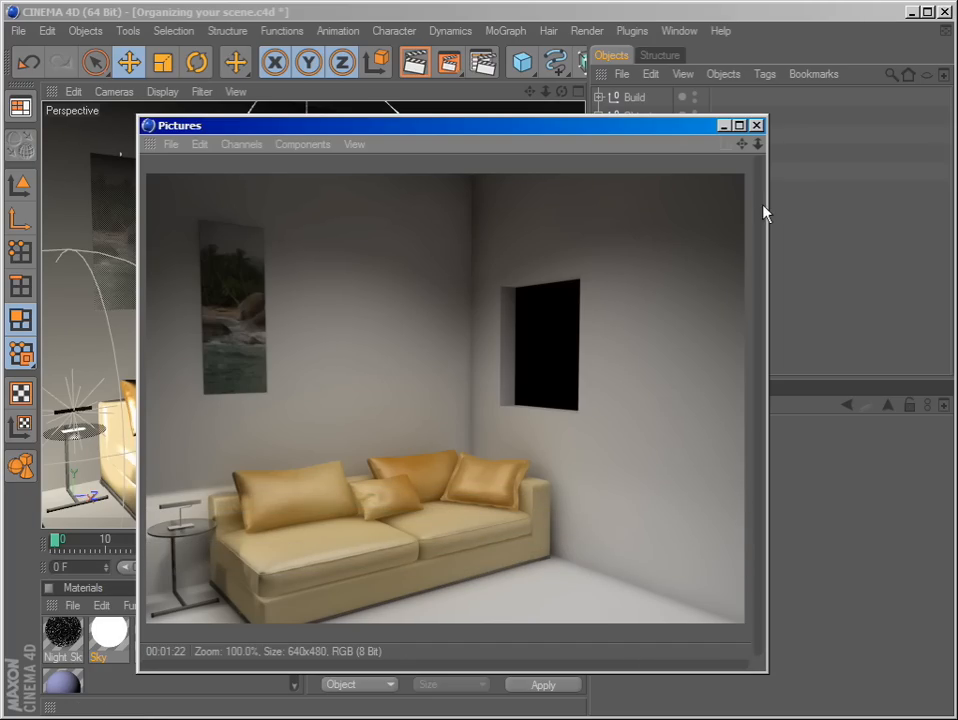
pyautogui.moveTo(434, 135); pyautogui.dragTo(360, 140)
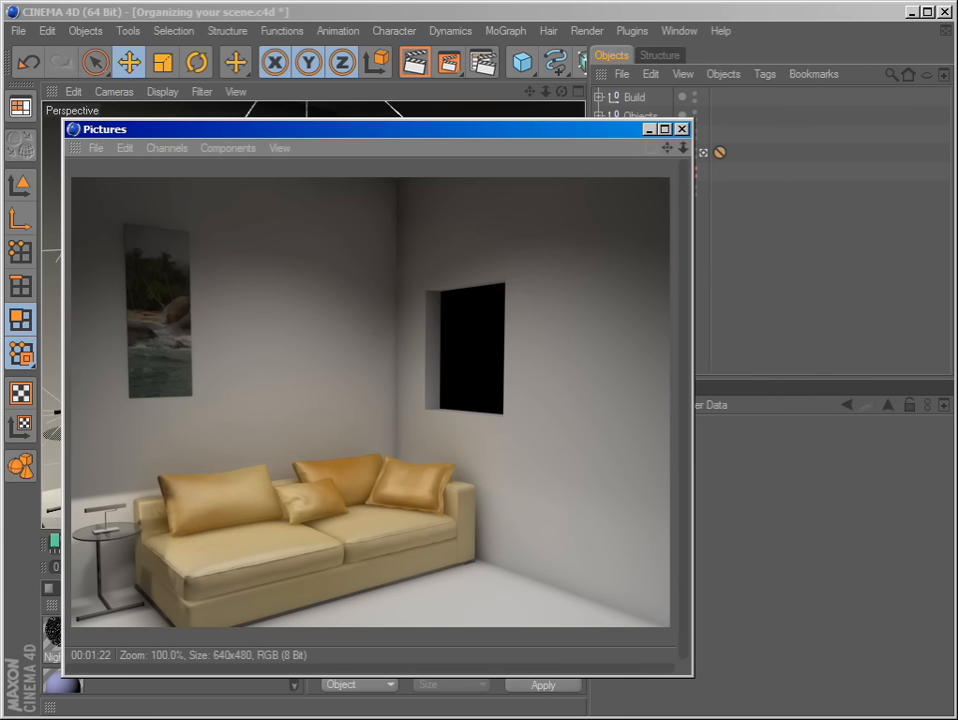